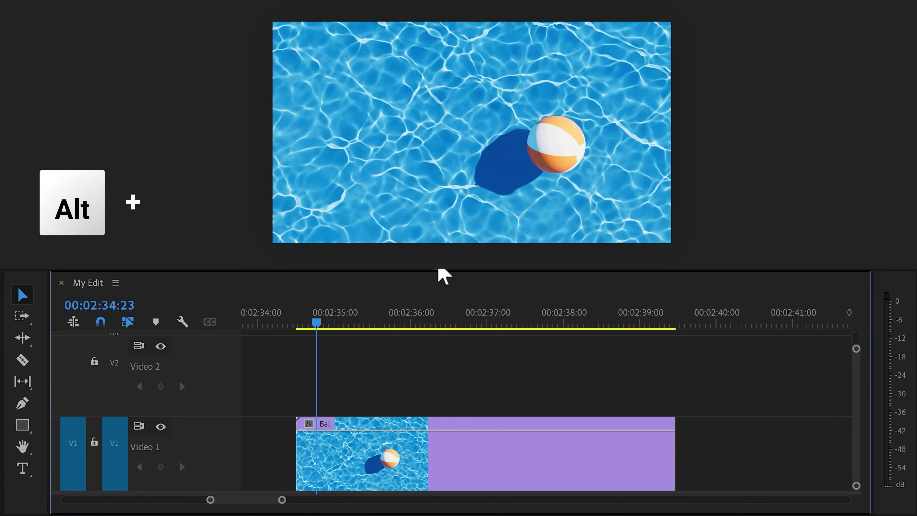
Step: Copy the beach ball clip to Video 2 and place a Pen opacity mask over open water, upper left
{"action": "left_click_drag", "start_coordinate": [419, 450], "coordinate": [379, 389]}
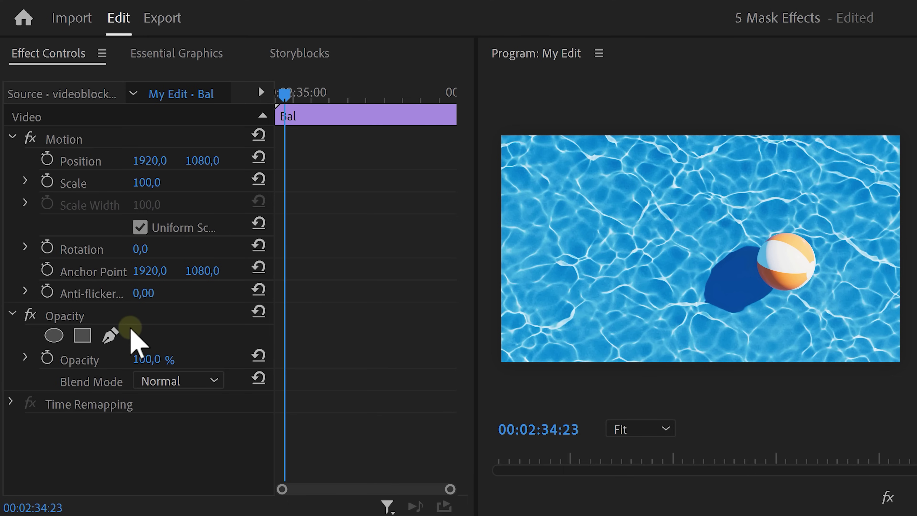
{"action": "left_click", "coordinate": [109, 320]}
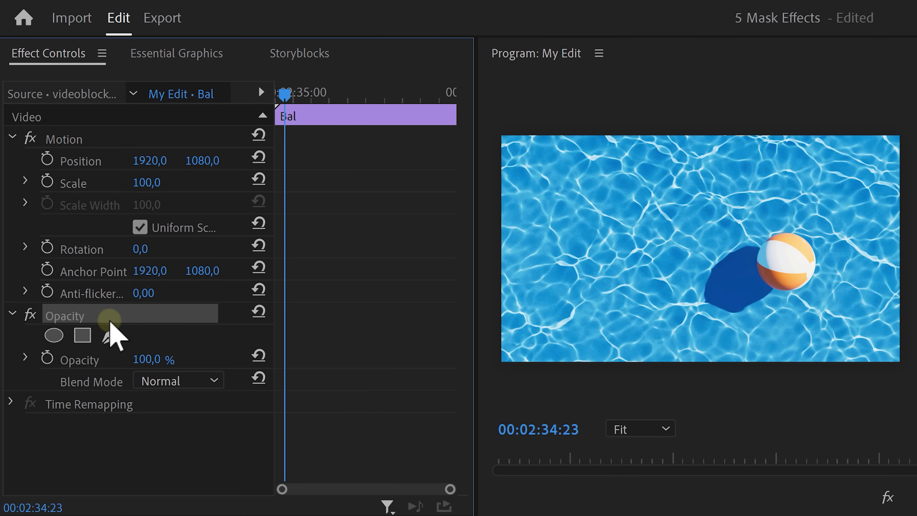
{"action": "left_click", "coordinate": [106, 338]}
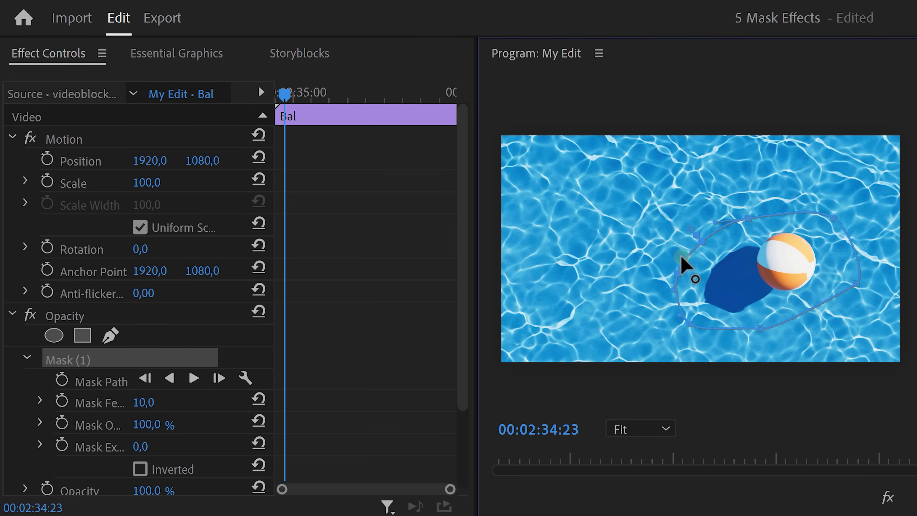
{"action": "left_click_drag", "start_coordinate": [714, 247], "coordinate": [616, 209]}
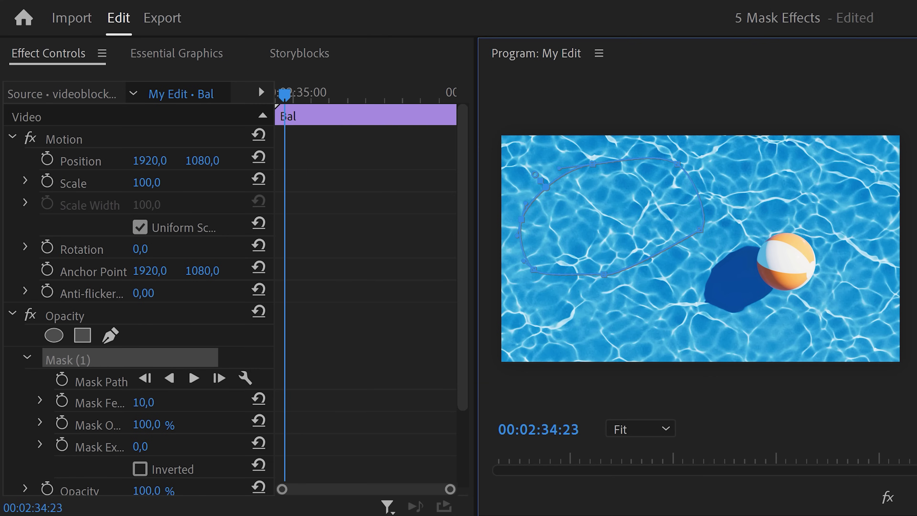
Step: Slide the masked water patch over the beach ball and set Mask Feather to about 204
{"action": "left_click", "coordinate": [103, 139]}
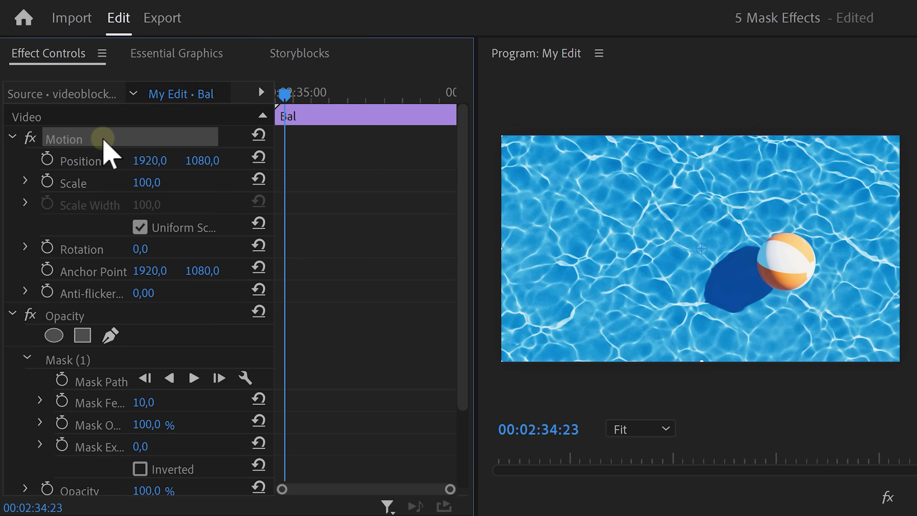
{"action": "left_click_drag", "start_coordinate": [583, 205], "coordinate": [750, 250]}
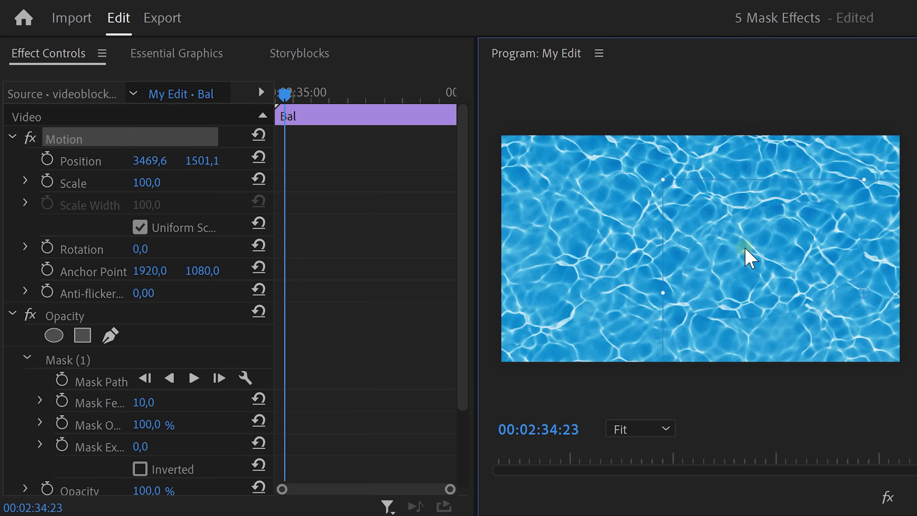
{"action": "left_click_drag", "start_coordinate": [462, 268], "coordinate": [449, 330]}
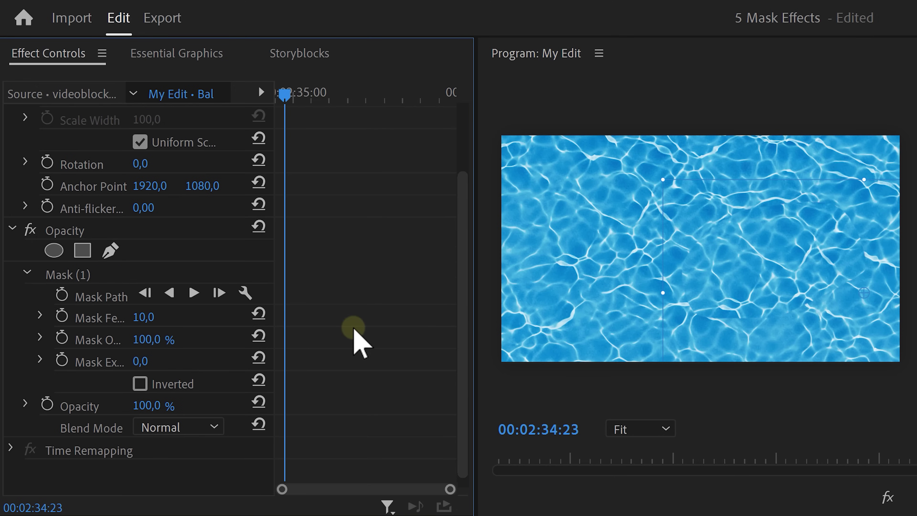
{"action": "left_click_drag", "start_coordinate": [139, 318], "coordinate": [332, 298]}
{"action": "left_click_drag", "start_coordinate": [452, 286], "coordinate": [651, 269]}
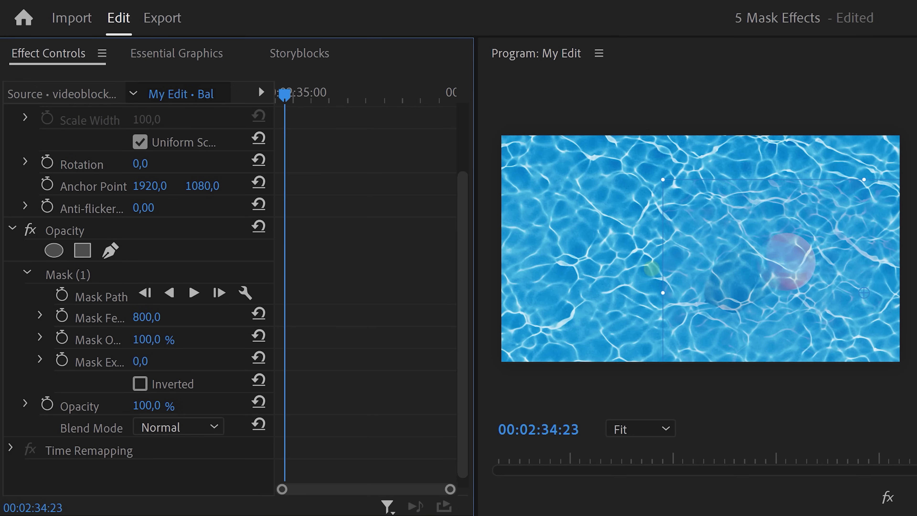
{"action": "left_click_drag", "start_coordinate": [485, 290], "coordinate": [254, 303]}
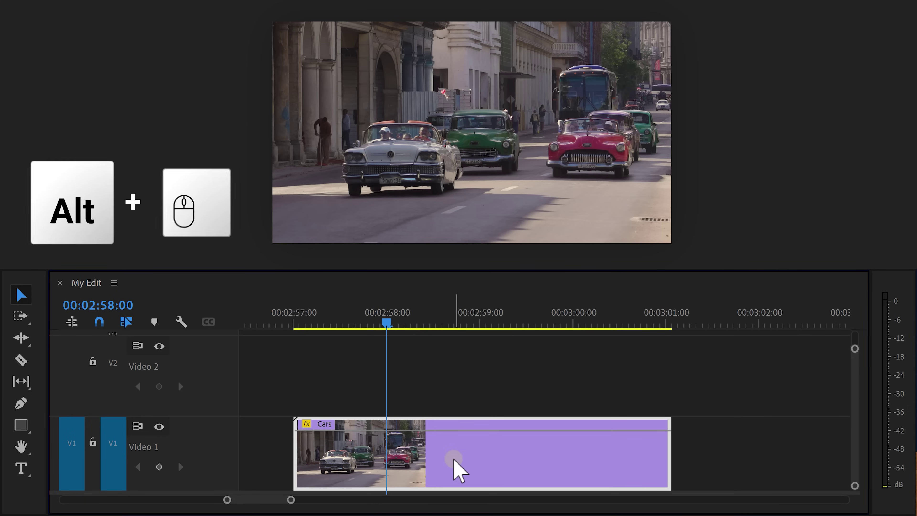
Step: Copy the Cars clip to Video 2 and start a Pen mask around the white car's plate at frame one
{"action": "left_click_drag", "start_coordinate": [454, 464], "coordinate": [453, 385]}
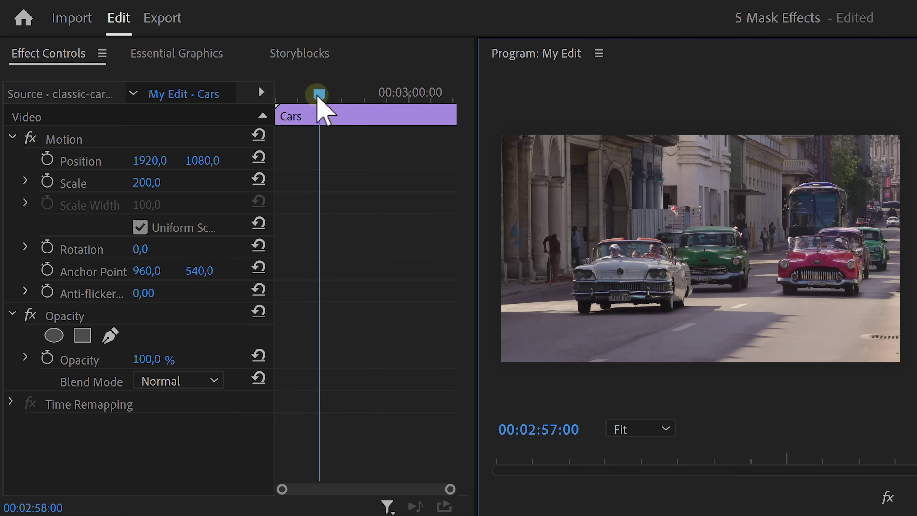
{"action": "left_click_drag", "start_coordinate": [318, 97], "coordinate": [273, 91]}
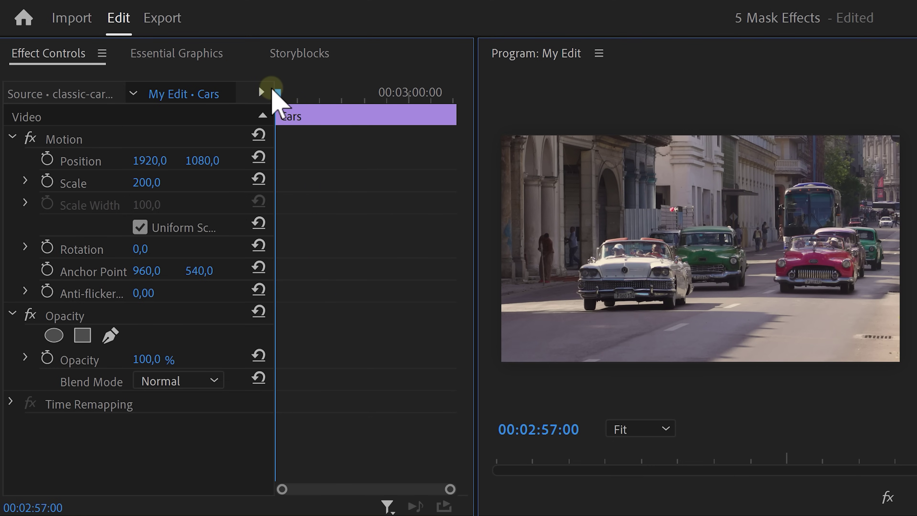
{"action": "left_click", "coordinate": [140, 315]}
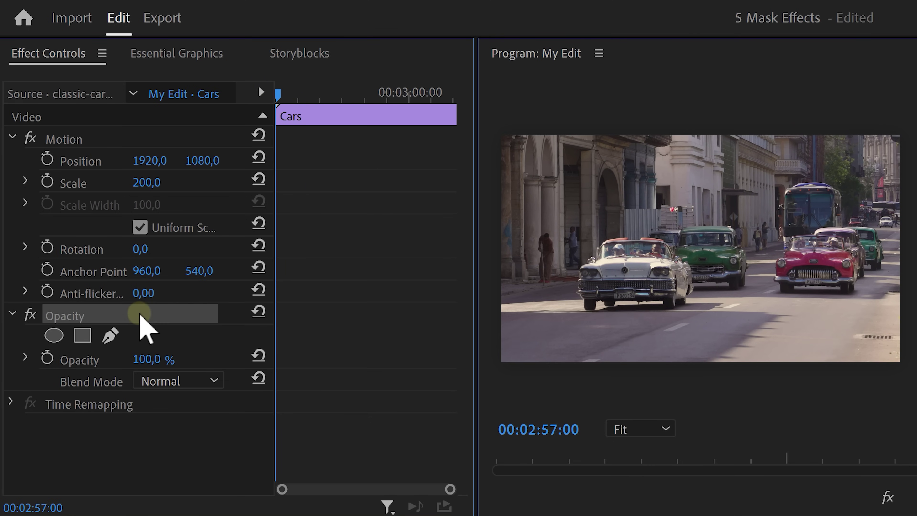
{"action": "left_click", "coordinate": [111, 335]}
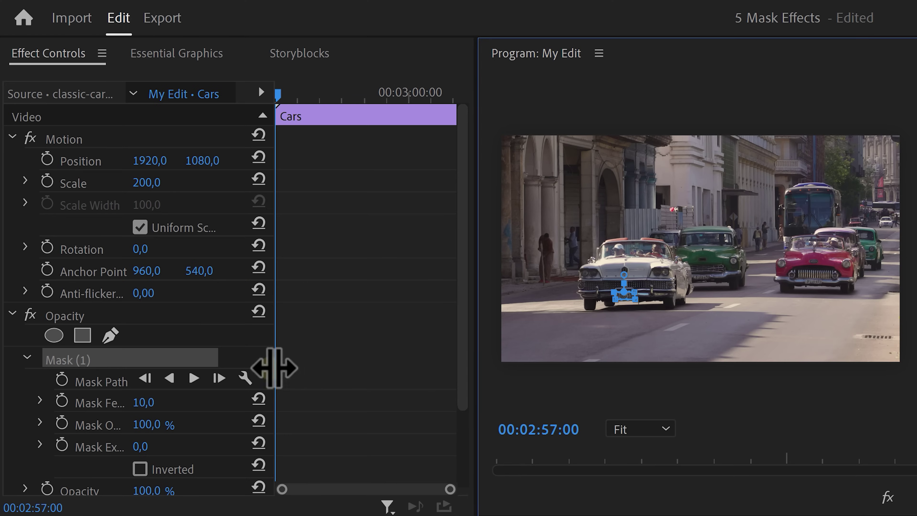
Step: Track the plate mask forward through the Cars clip with Preview on, pausing and resuming once
{"action": "left_click", "coordinate": [244, 376]}
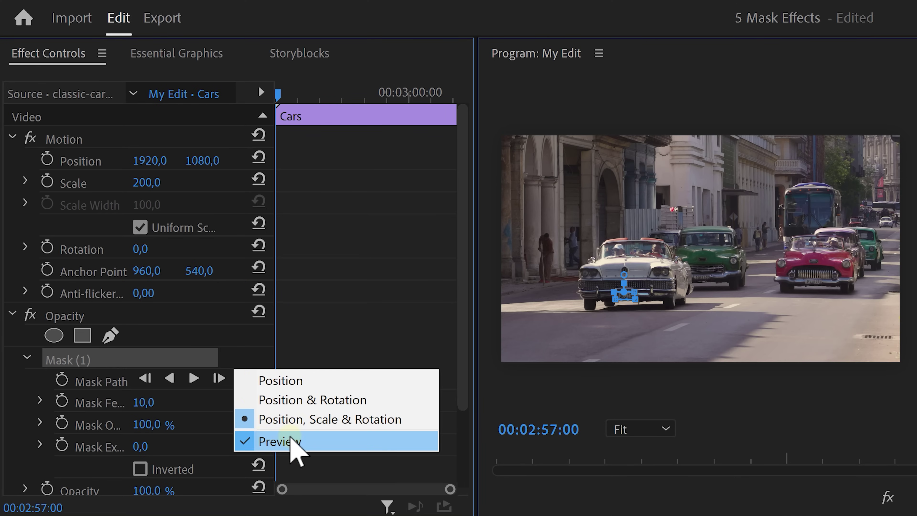
{"action": "left_click", "coordinate": [269, 441]}
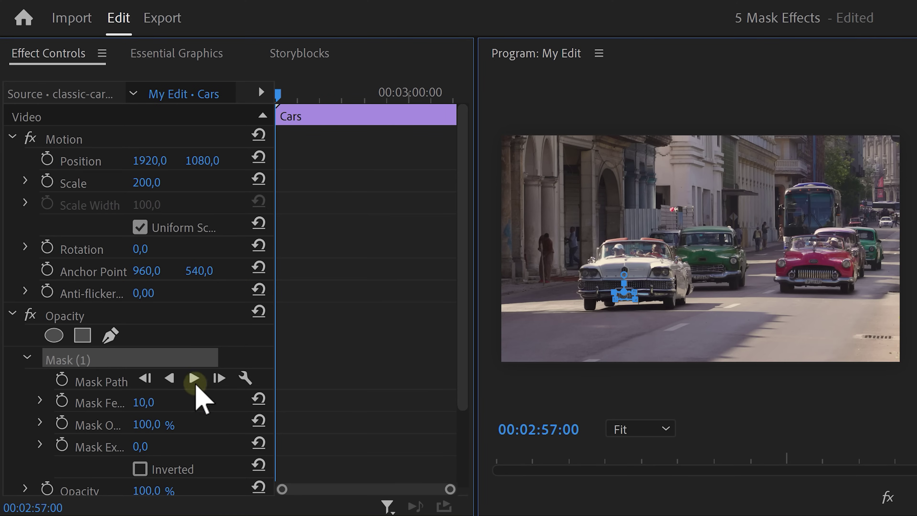
{"action": "left_click", "coordinate": [194, 377]}
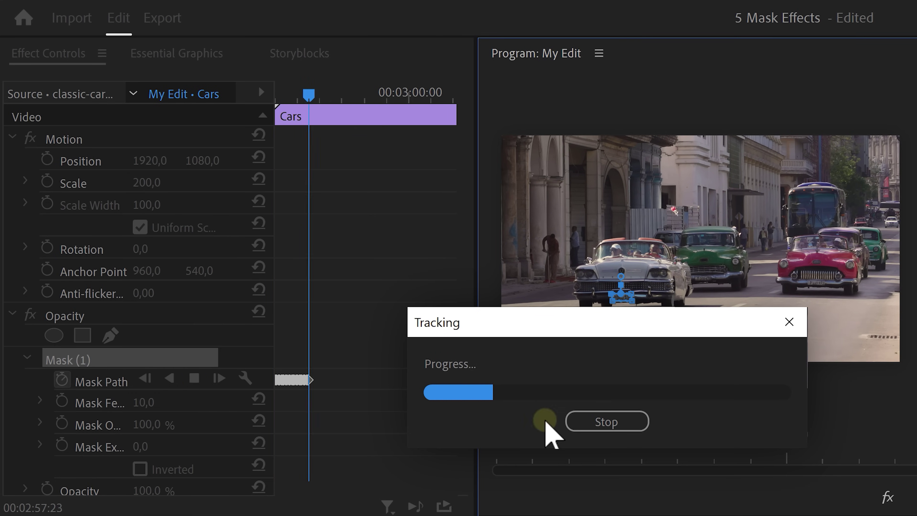
{"action": "left_click", "coordinate": [578, 422]}
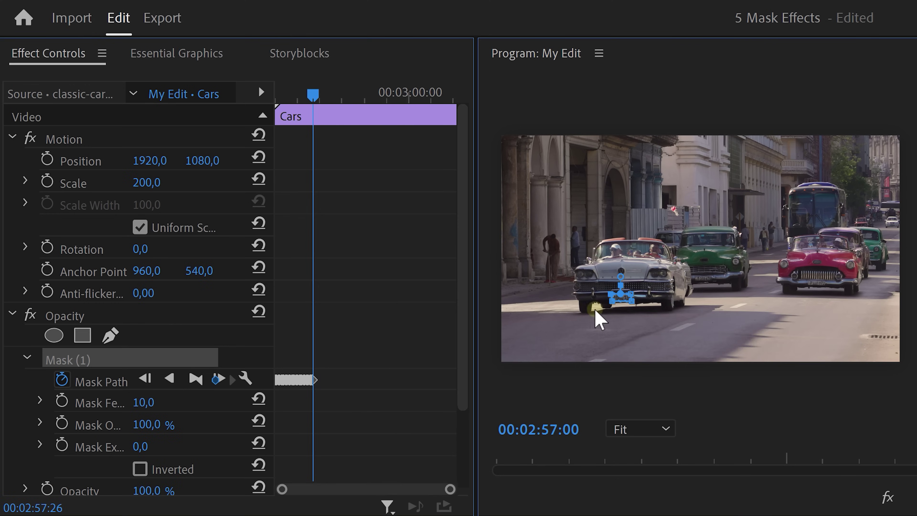
{"action": "left_click", "coordinate": [194, 377]}
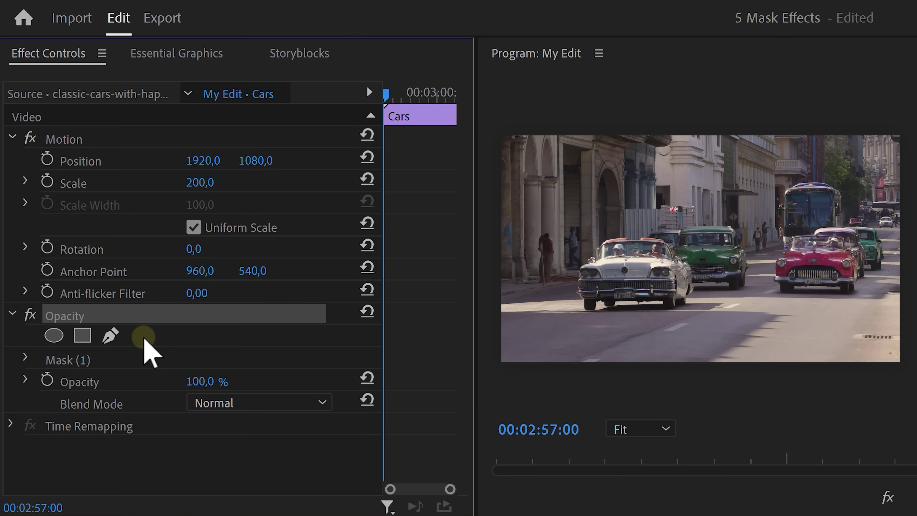
Step: Begin drawing a second Pen mask, Mask (2), over another car's number plate
{"action": "left_click", "coordinate": [112, 337]}
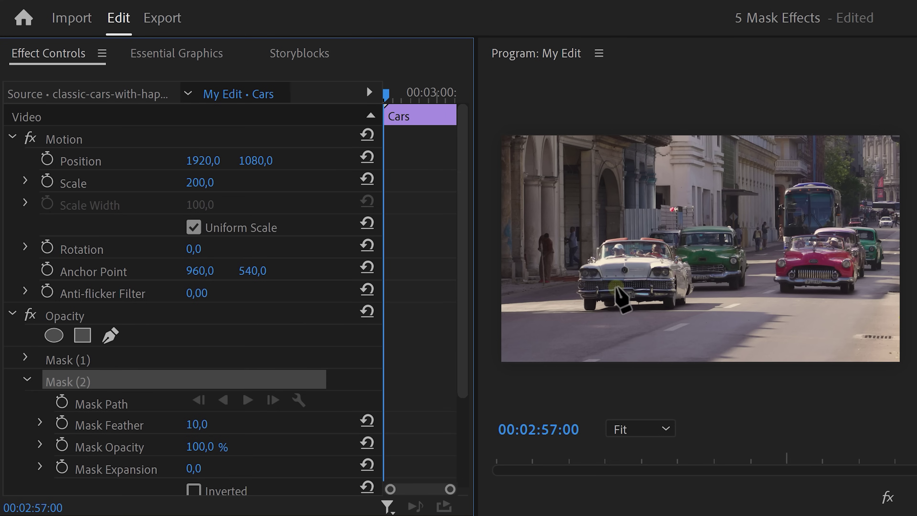
{"action": "left_click", "coordinate": [692, 280]}
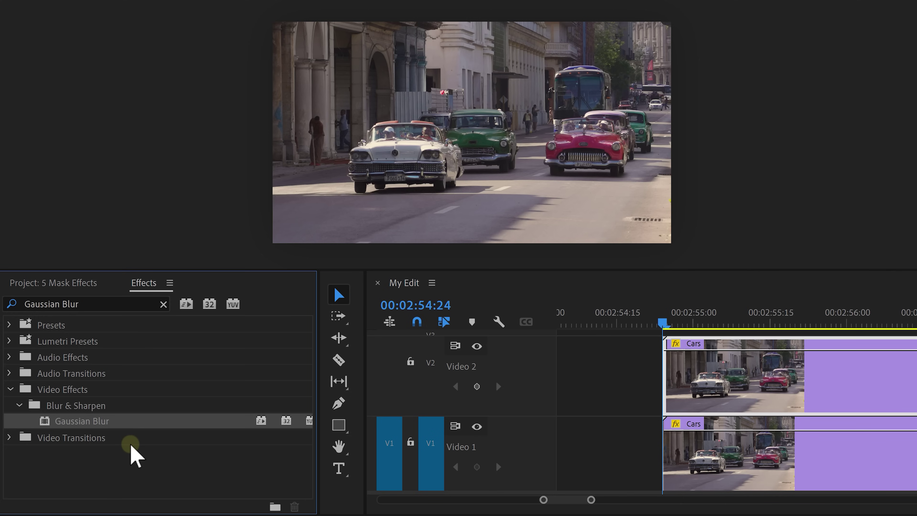
Step: Apply Gaussian Blur to the Video 2 Cars clip with Blurriness around 25.8
{"action": "left_click_drag", "start_coordinate": [130, 425], "coordinate": [390, 374]}
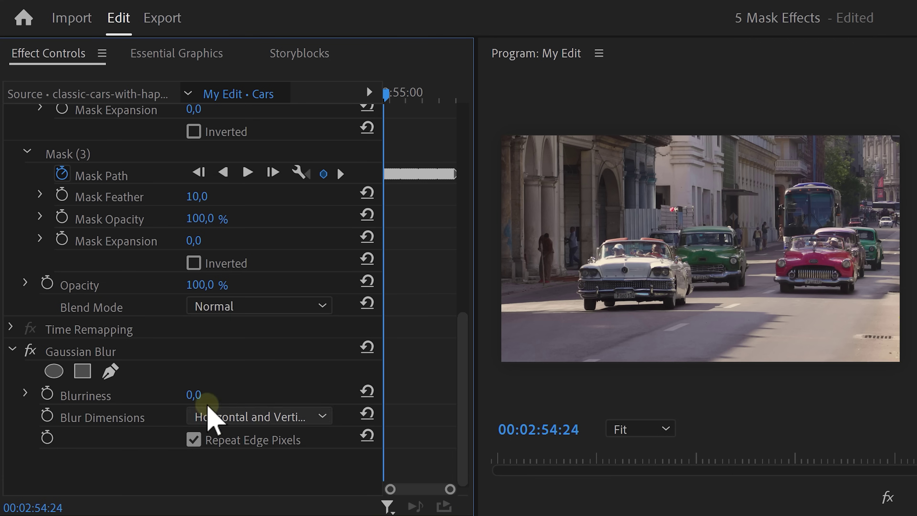
{"action": "left_click_drag", "start_coordinate": [196, 394], "coordinate": [681, 377]}
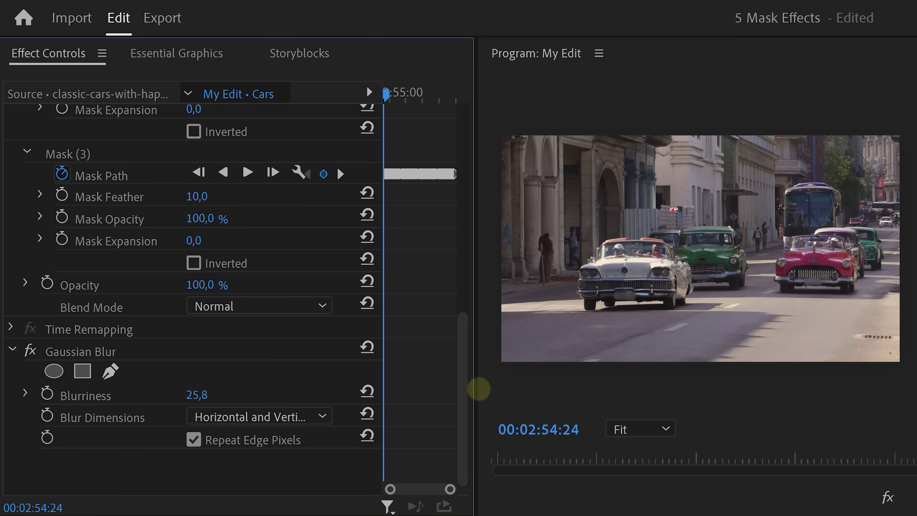
{"action": "left_click_drag", "start_coordinate": [467, 364], "coordinate": [469, 256]}
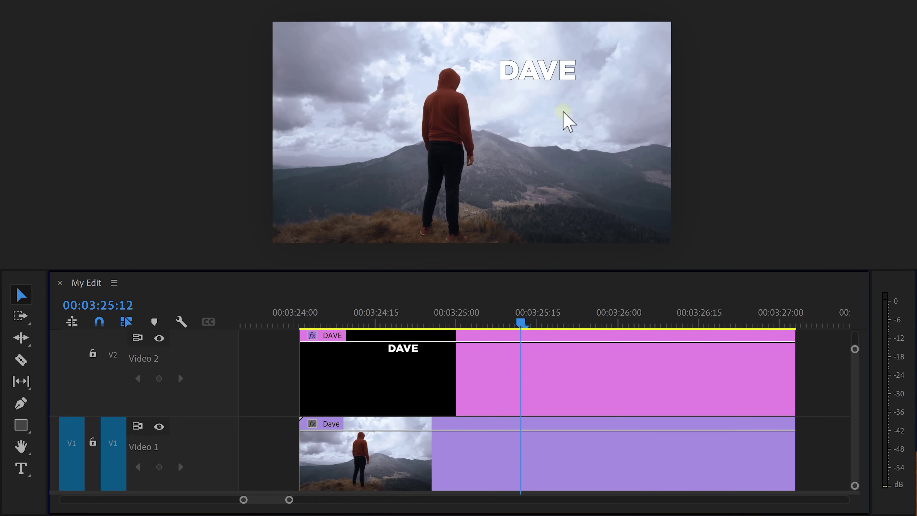
Step: Draw a Pen opacity mask around the hooded man's head on the Dave clip
{"action": "left_click", "coordinate": [403, 444]}
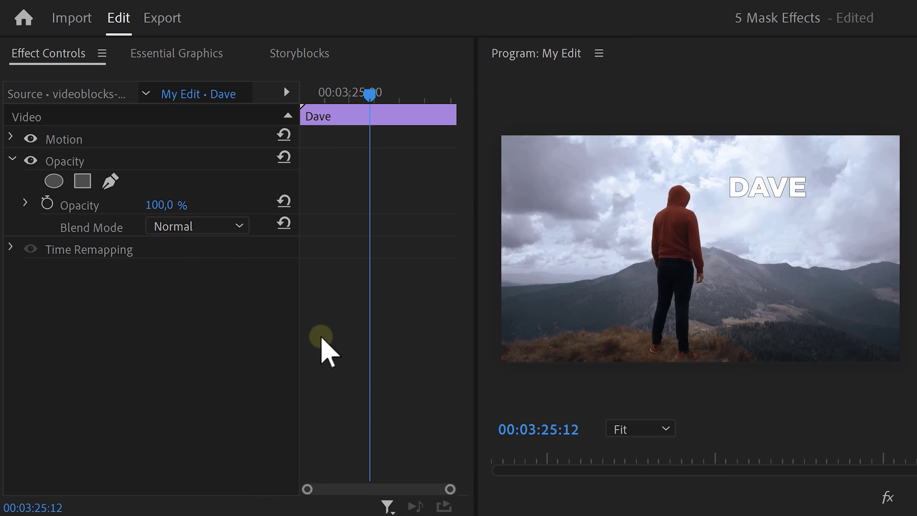
{"action": "left_click", "coordinate": [110, 181]}
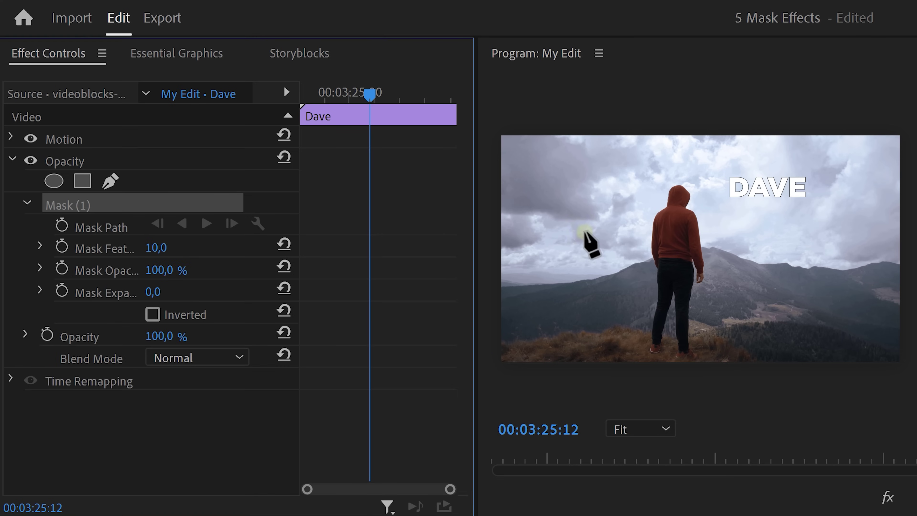
{"action": "left_click", "coordinate": [667, 205]}
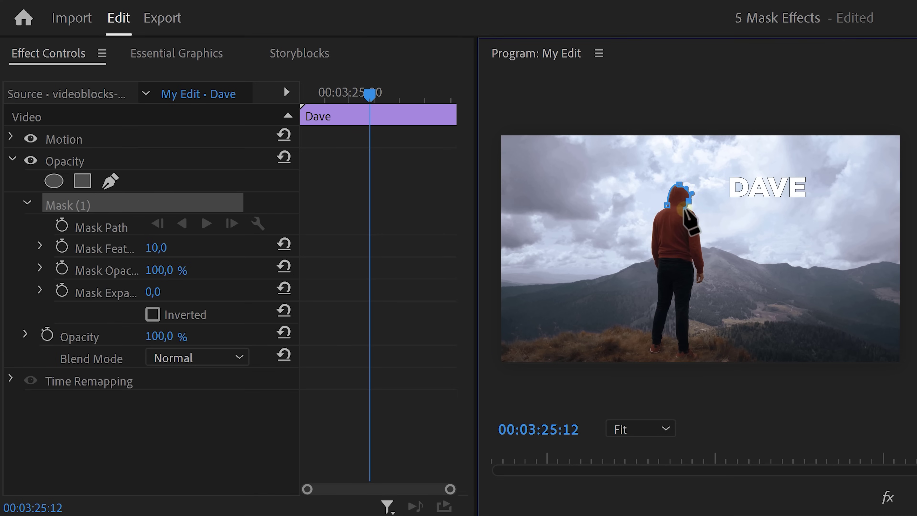
{"action": "left_click", "coordinate": [667, 205]}
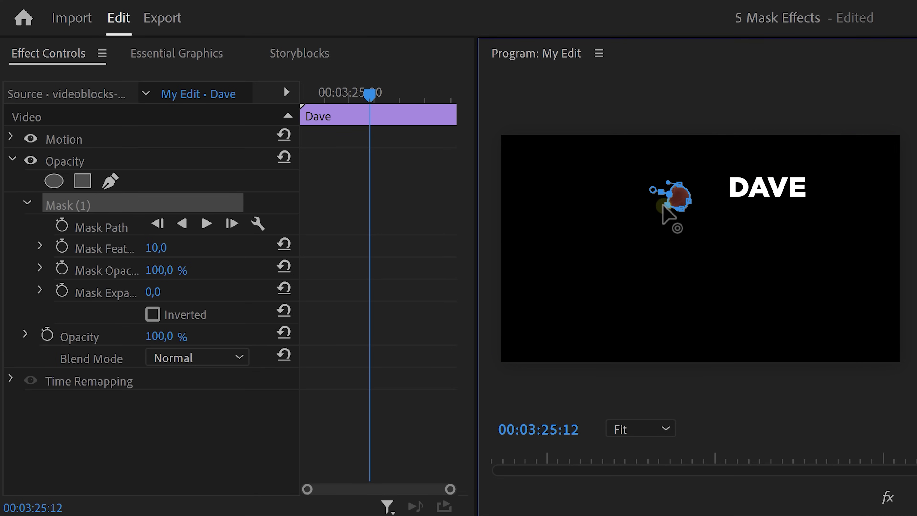
Step: Track the head mask forward, then from about 03:25:12 backward to the clip start
{"action": "left_click", "coordinate": [232, 224]}
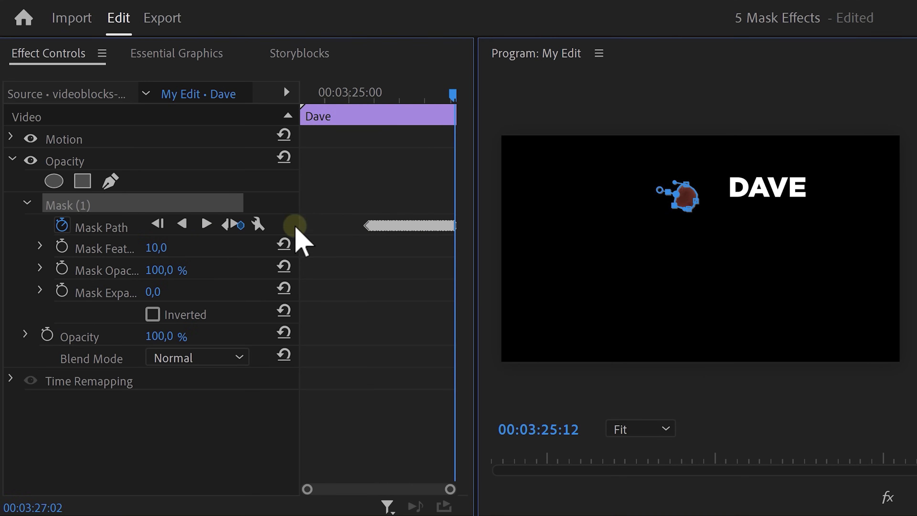
{"action": "left_click_drag", "start_coordinate": [438, 103], "coordinate": [357, 109]}
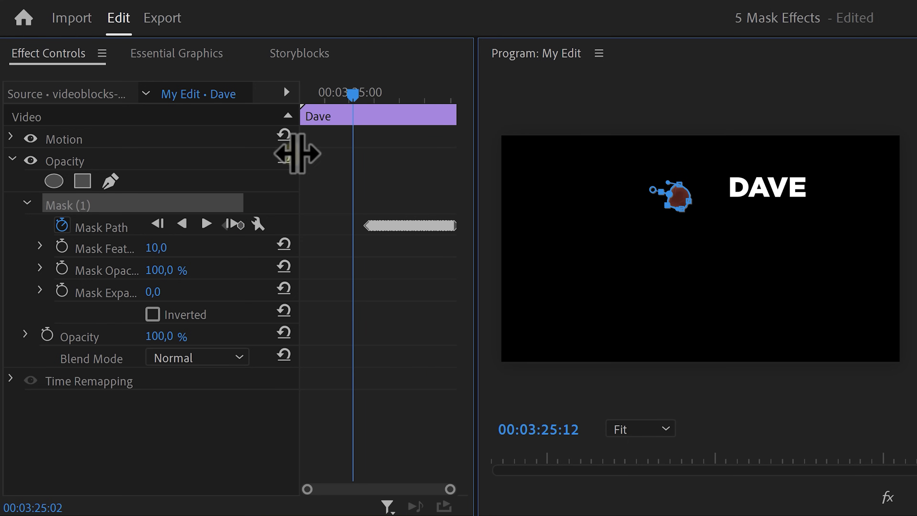
{"action": "left_click", "coordinate": [183, 224]}
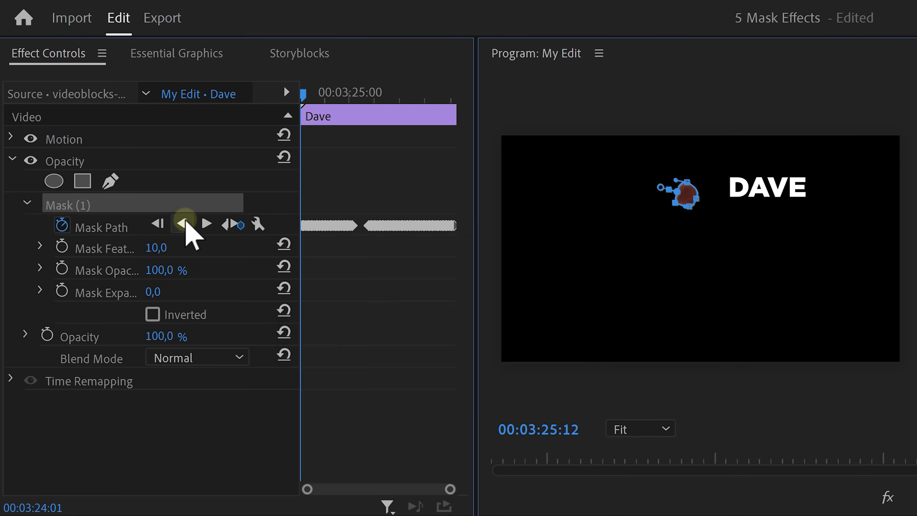
{"action": "left_click", "coordinate": [241, 123]}
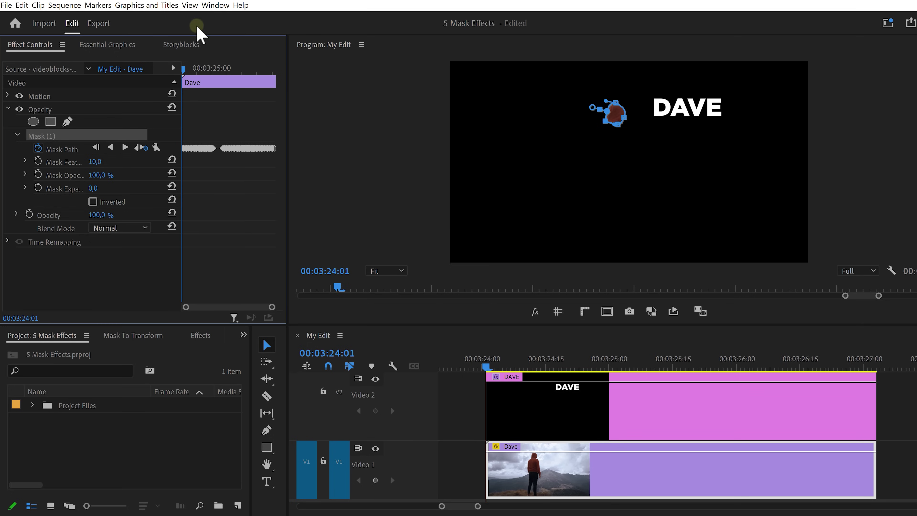
Step: Convert the tracked head mask into Position keyframes with the Mask To Transform extension
{"action": "left_click", "coordinate": [215, 5]}
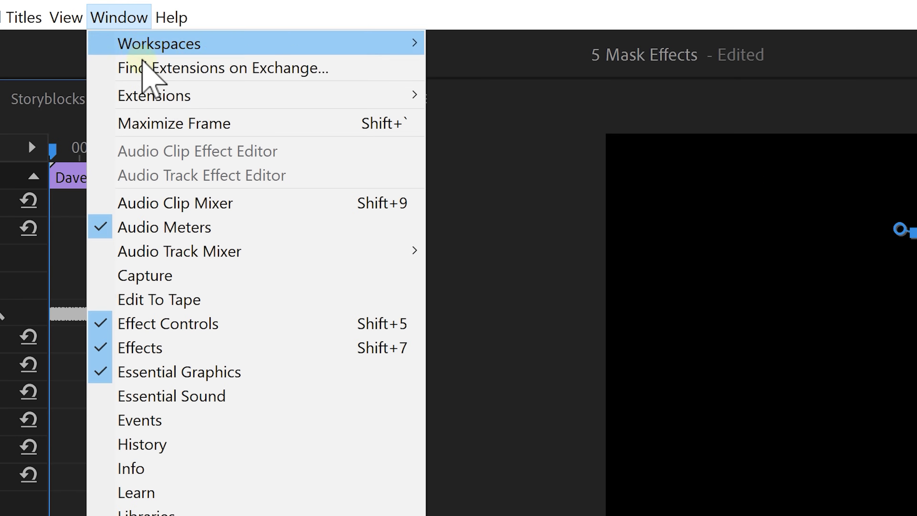
{"action": "mouse_move", "coordinate": [242, 44]}
{"action": "left_click", "coordinate": [456, 120]}
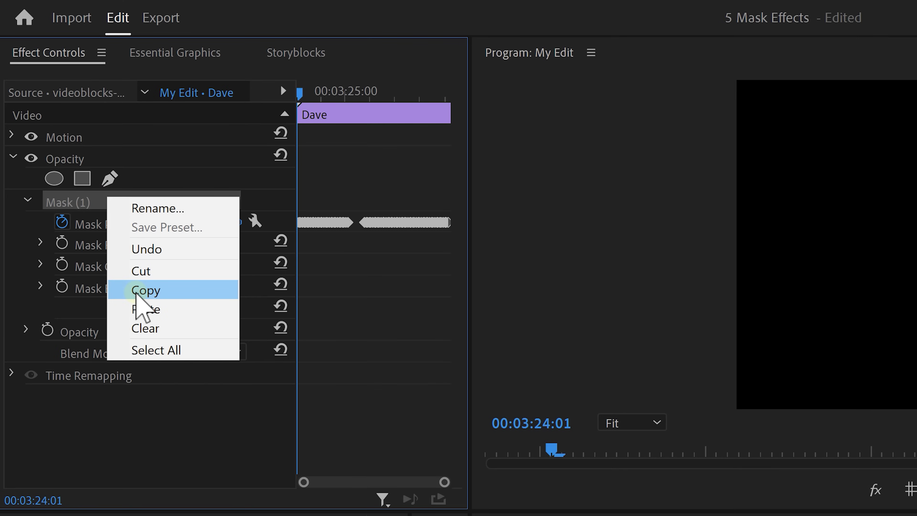
{"action": "left_click", "coordinate": [137, 293]}
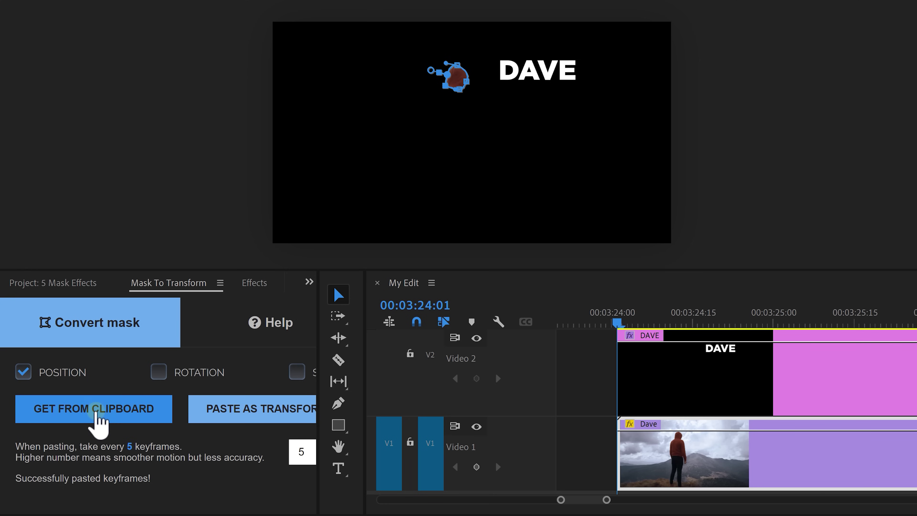
{"action": "left_click", "coordinate": [97, 401]}
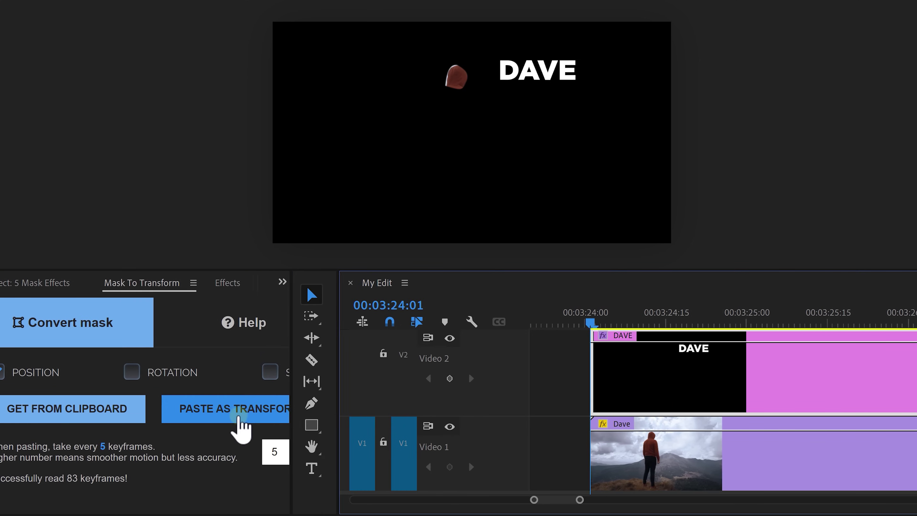
{"action": "left_click", "coordinate": [101, 408]}
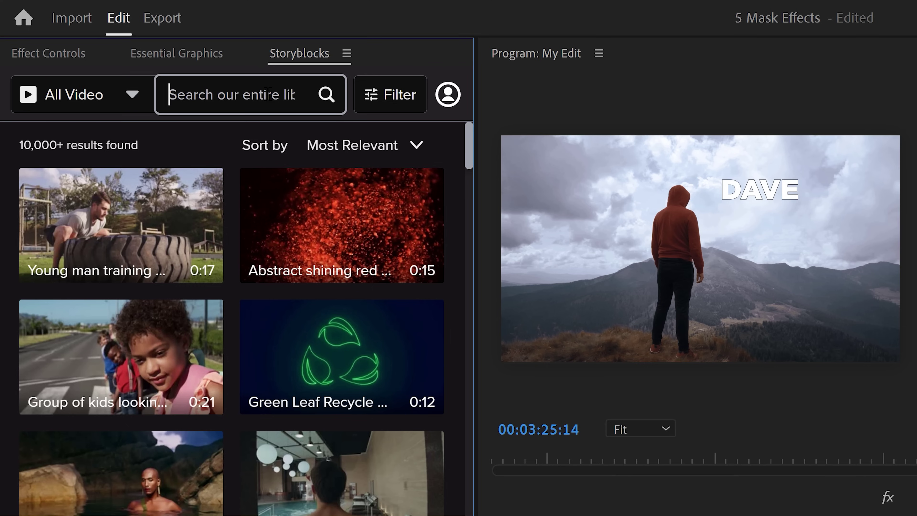
Step: Search the stock library for 'Hills' and download the mountain clip as 4K MOV
{"action": "type", "text": "Hills"}
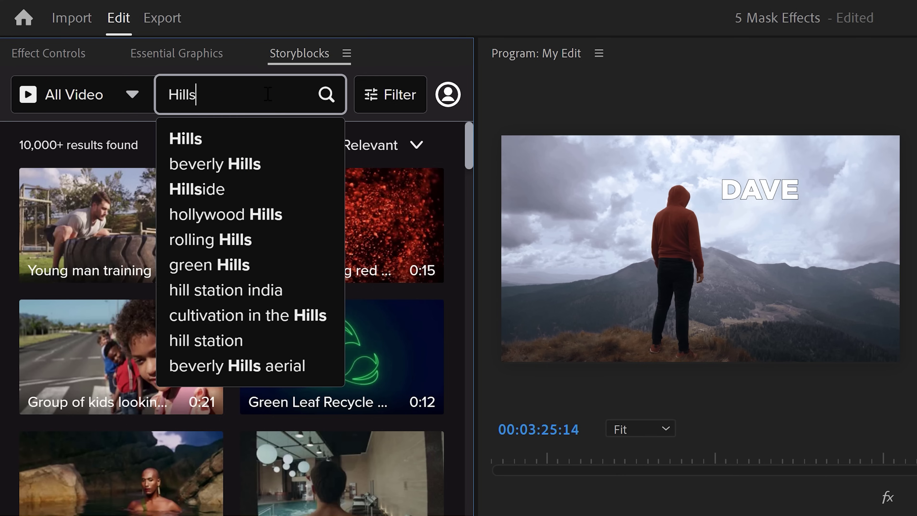
{"action": "key", "text": "Return"}
{"action": "left_click", "coordinate": [383, 391]}
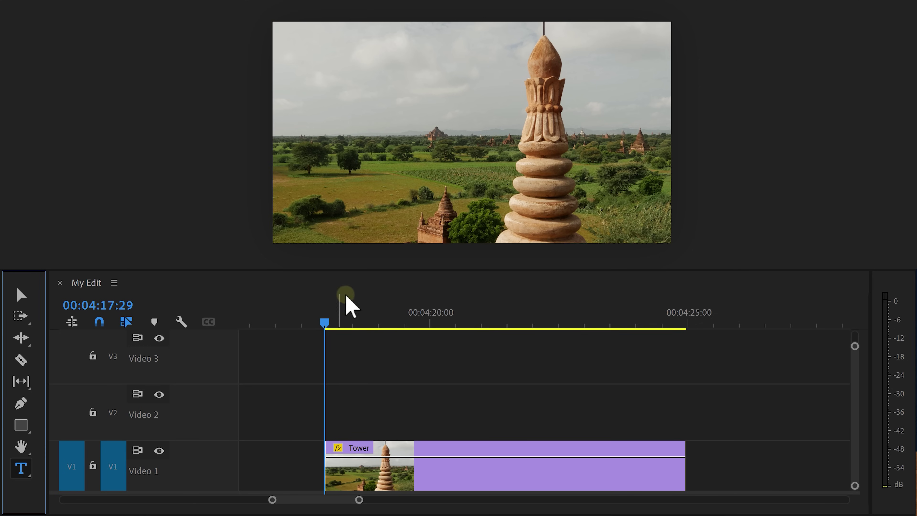
Step: Create a PRB title, enlarge it and centre it in the frame
{"action": "left_click", "coordinate": [444, 133]}
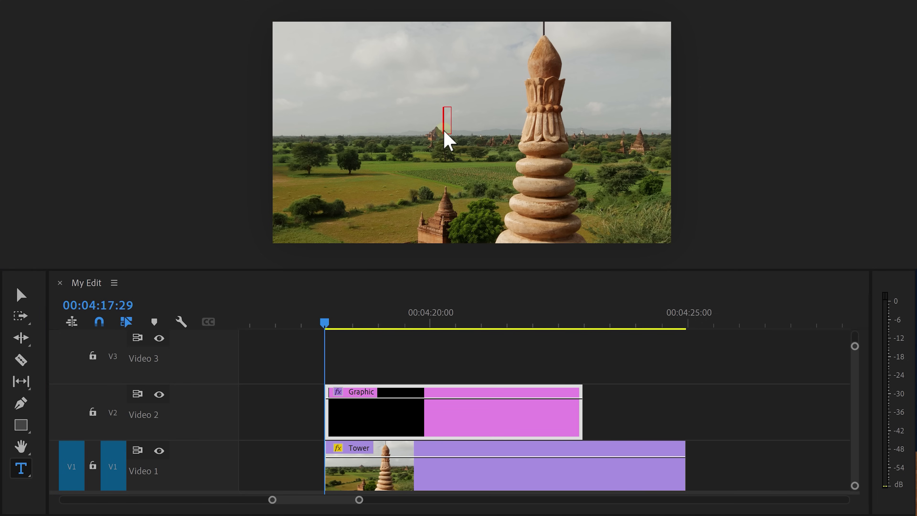
{"action": "key", "text": "Escape"}
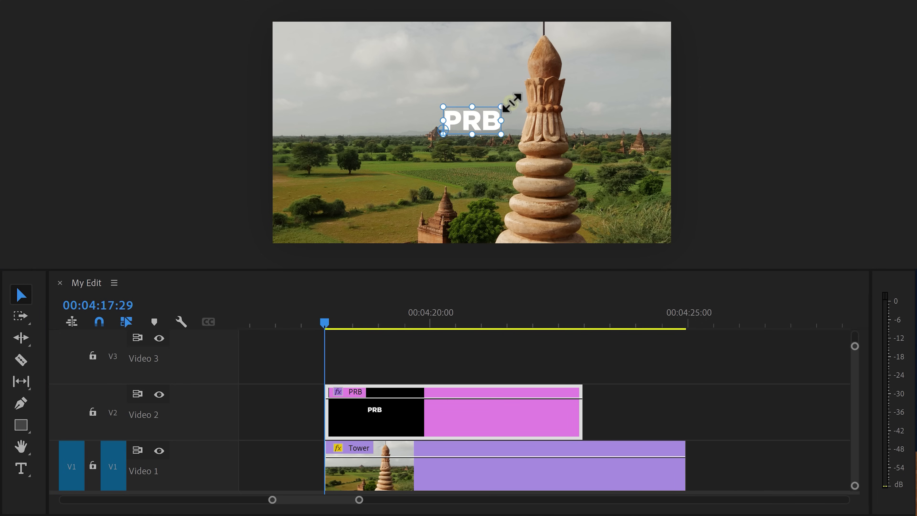
{"action": "left_click_drag", "start_coordinate": [512, 102], "coordinate": [611, 46]}
{"action": "left_click_drag", "start_coordinate": [570, 106], "coordinate": [514, 124]}
Step: Copy the Tower clip to Video 3, mask around the tower and sky, and track it forward
{"action": "key", "text": "ctrl"}
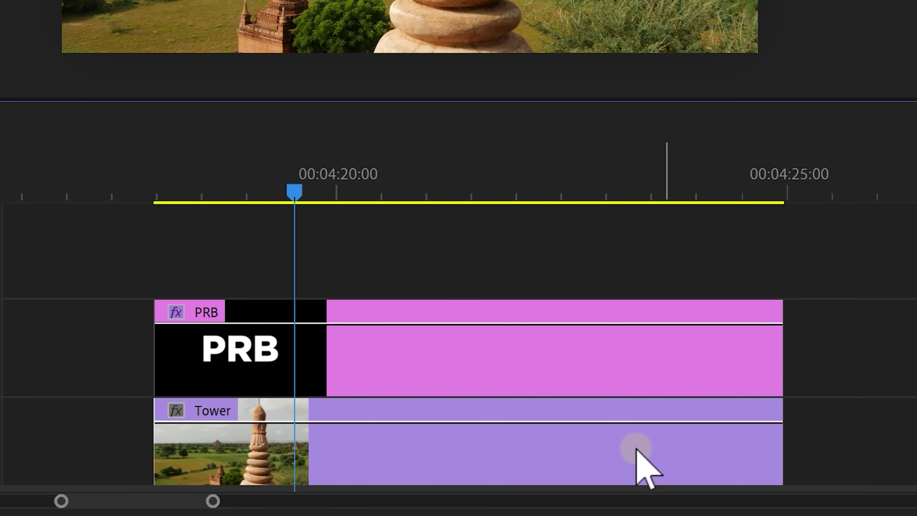
{"action": "left_click", "coordinate": [590, 463], "text": "alt"}
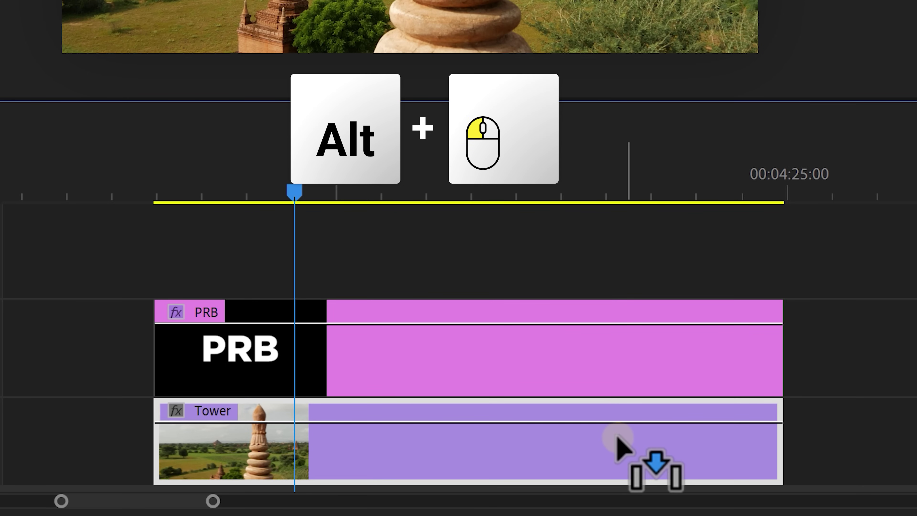
{"action": "left_click_drag", "start_coordinate": [617, 441], "coordinate": [614, 266]}
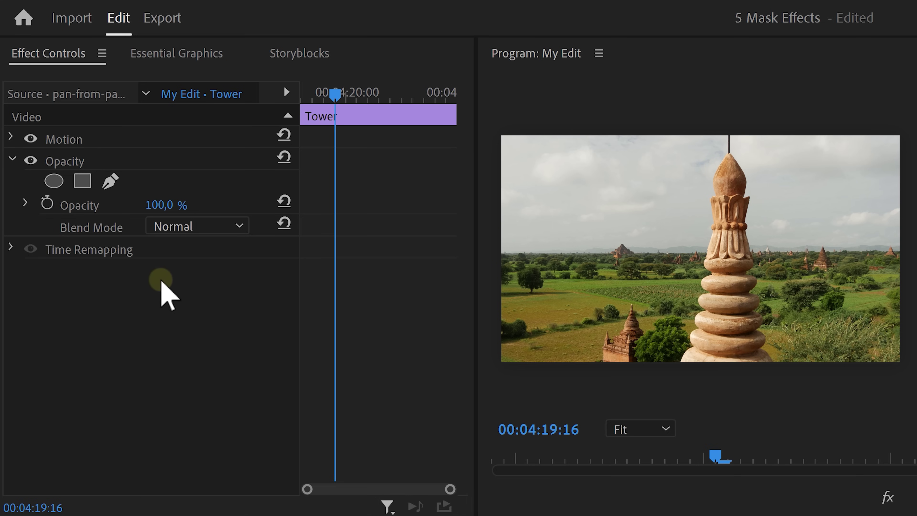
{"action": "left_click", "coordinate": [116, 186]}
{"action": "left_click", "coordinate": [729, 153]}
{"action": "left_click_drag", "start_coordinate": [747, 183], "coordinate": [750, 193]}
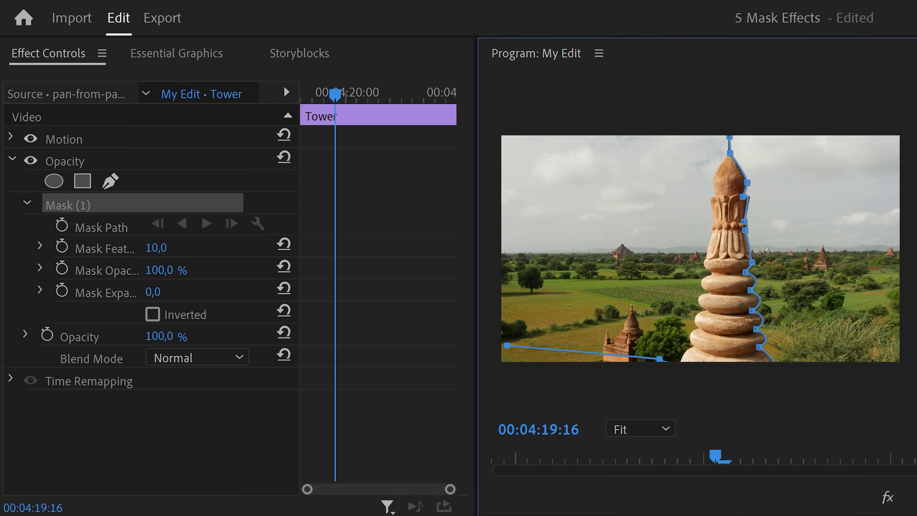
{"action": "left_click", "coordinate": [567, 142]}
{"action": "left_click", "coordinate": [729, 137]}
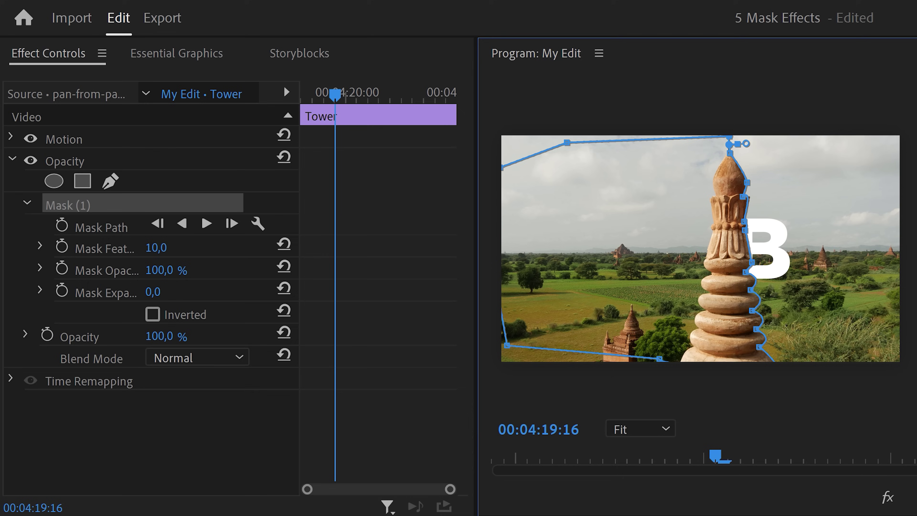
{"action": "left_click", "coordinate": [207, 225]}
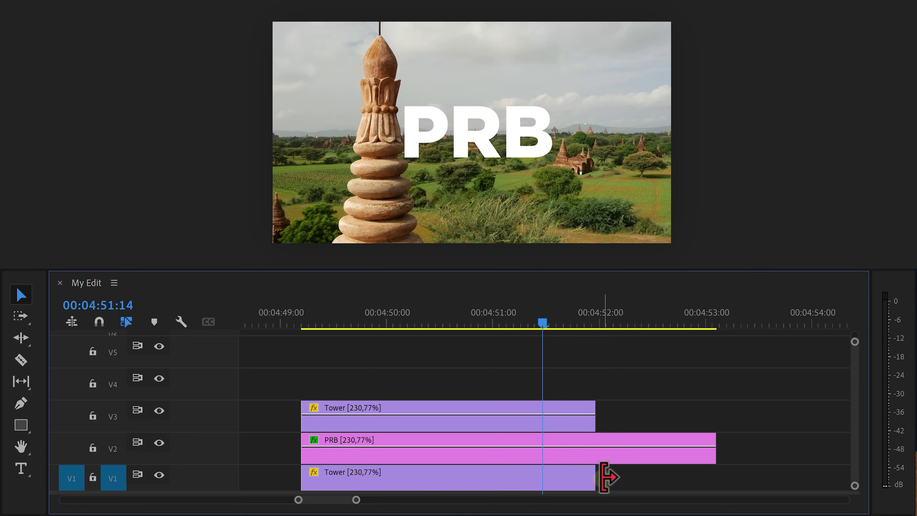
Step: Add Cross Dissolves to the Tower clip ends and draw a white-stroked pen line beneath PRB
{"action": "key", "text": "ctrl+d"}
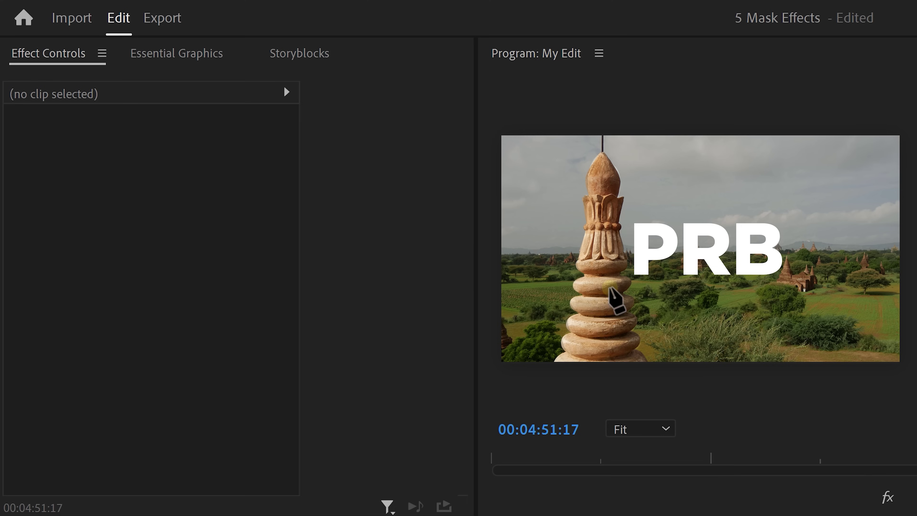
{"action": "left_click", "coordinate": [609, 288]}
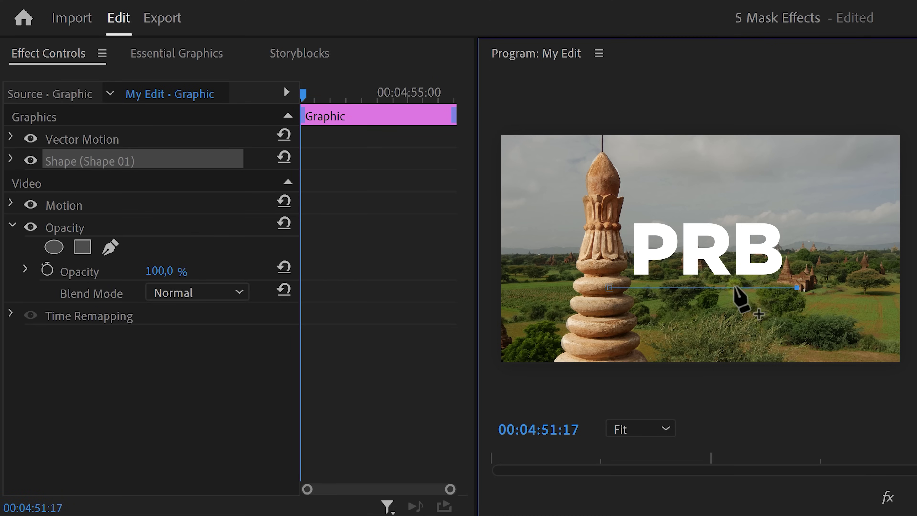
{"action": "left_click", "coordinate": [11, 159]}
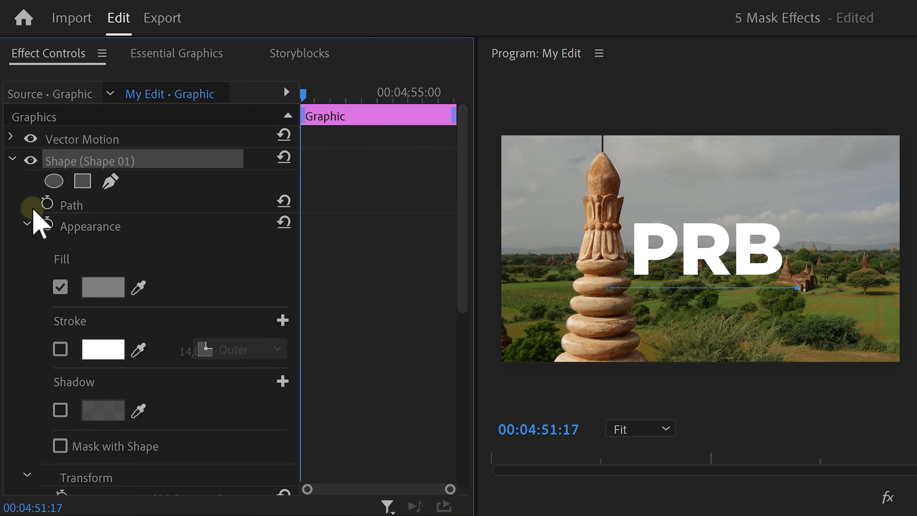
{"action": "left_click", "coordinate": [60, 349]}
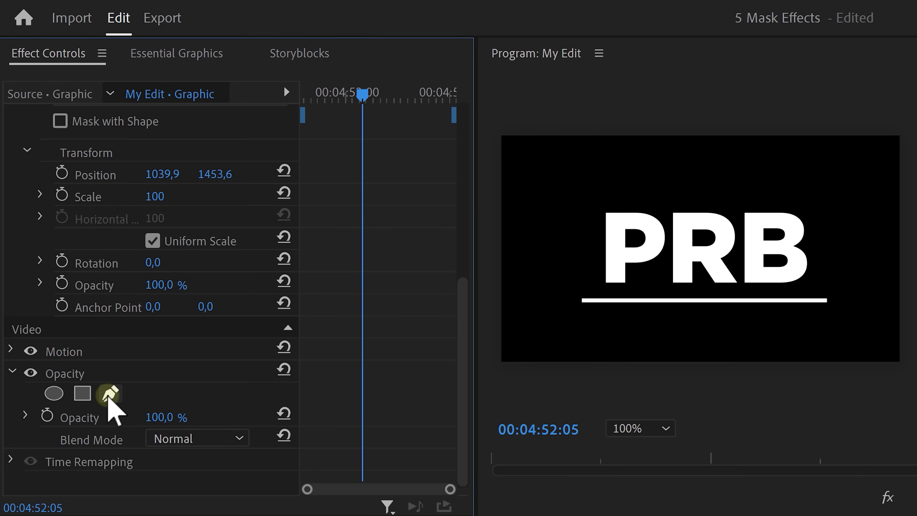
Step: Mask the underline graphic and keyframe its Mask Expansion growing from 0 to 341.7
{"action": "left_click", "coordinate": [109, 394]}
{"action": "left_click", "coordinate": [699, 295]}
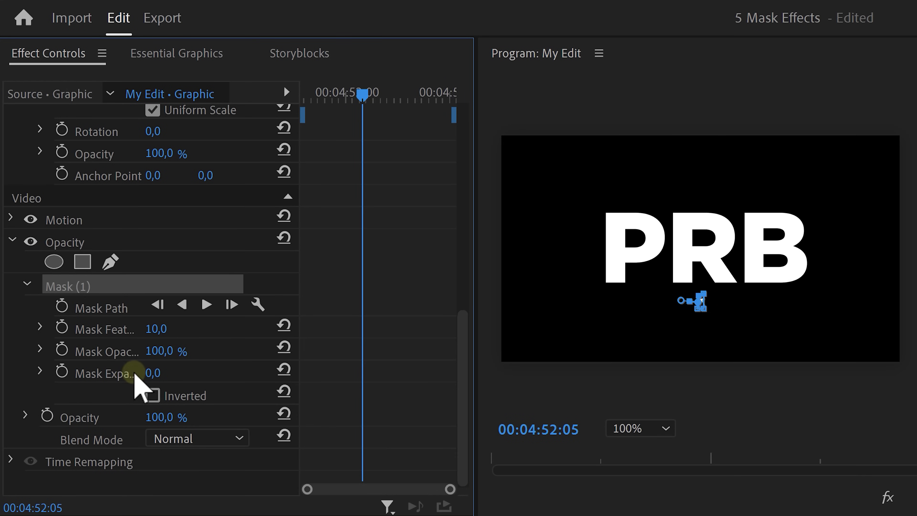
{"action": "left_click_drag", "start_coordinate": [318, 94], "coordinate": [425, 96]}
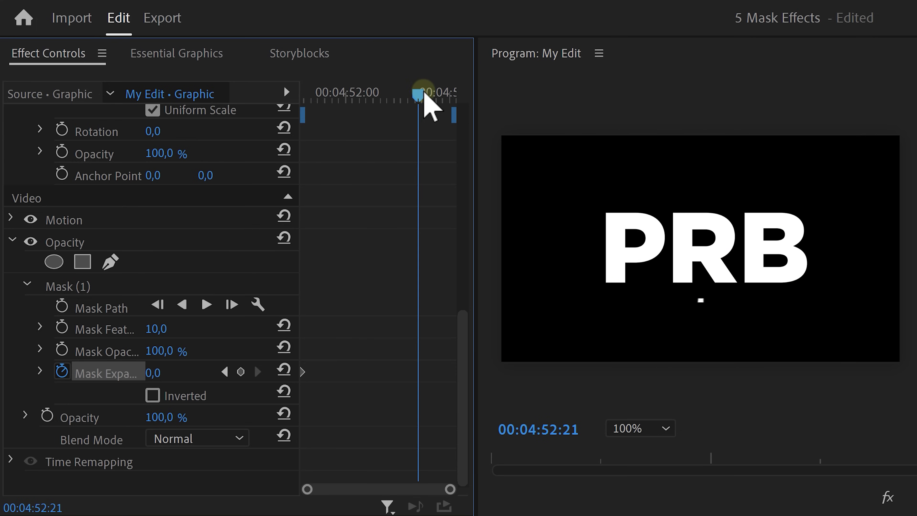
{"action": "left_click", "coordinate": [160, 373]}
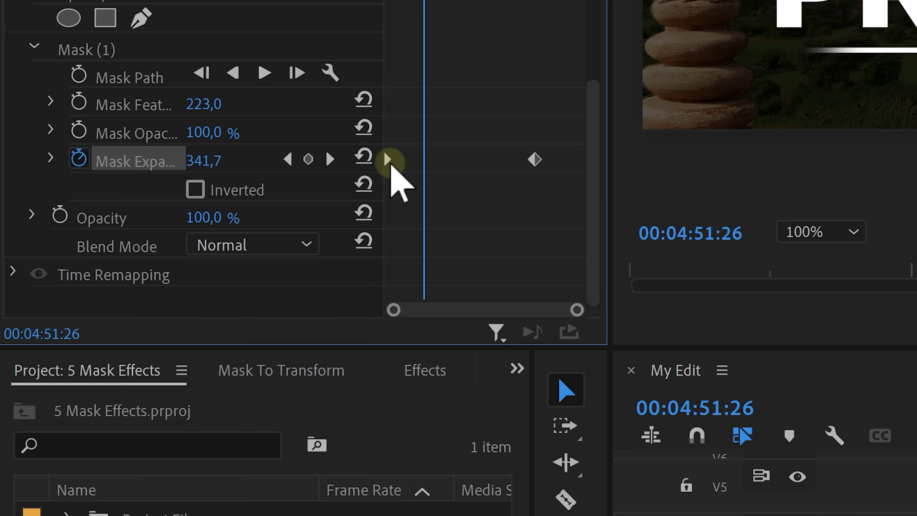
Step: Apply Ease Out and Ease In to the expansion keyframes, then duplicate the line graphic onto V5
{"action": "right_click", "coordinate": [388, 159]}
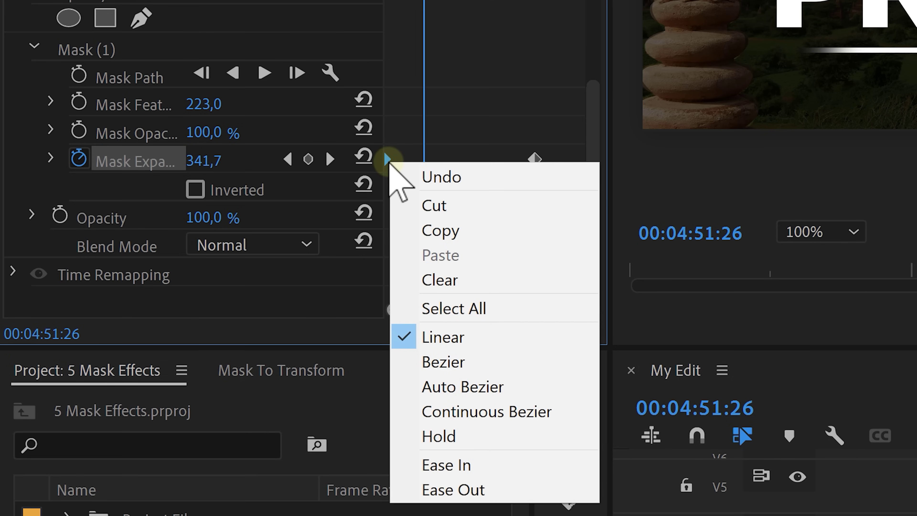
{"action": "left_click", "coordinate": [437, 487]}
{"action": "right_click", "coordinate": [534, 159]}
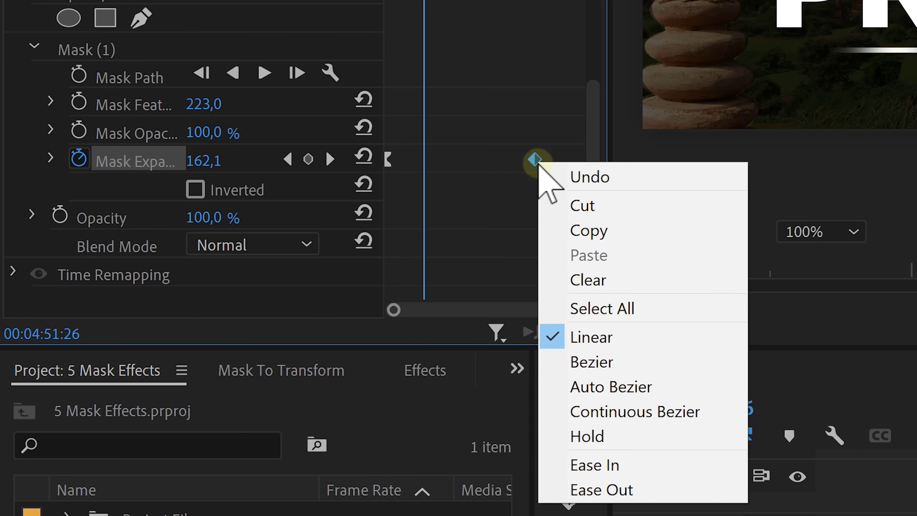
{"action": "left_click", "coordinate": [550, 466]}
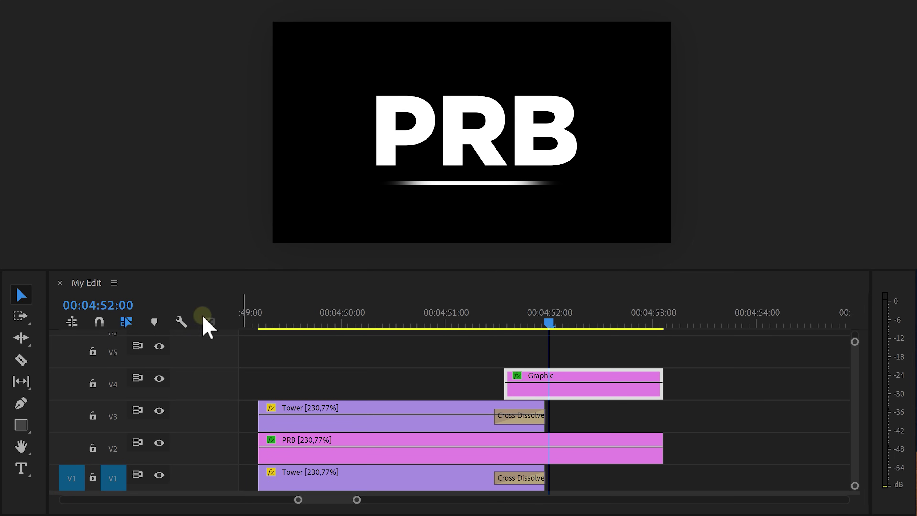
{"action": "left_click_drag", "start_coordinate": [532, 391], "coordinate": [533, 356]}
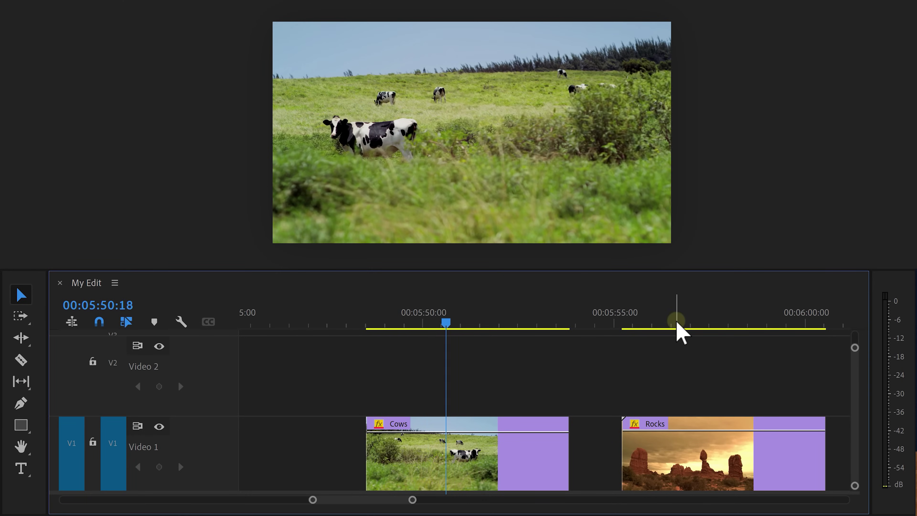
Step: Stack the Rocks clip on Video 2 above Cows and raise its position toward the top of frame
{"action": "left_click", "coordinate": [677, 322]}
{"action": "key", "text": "space"}
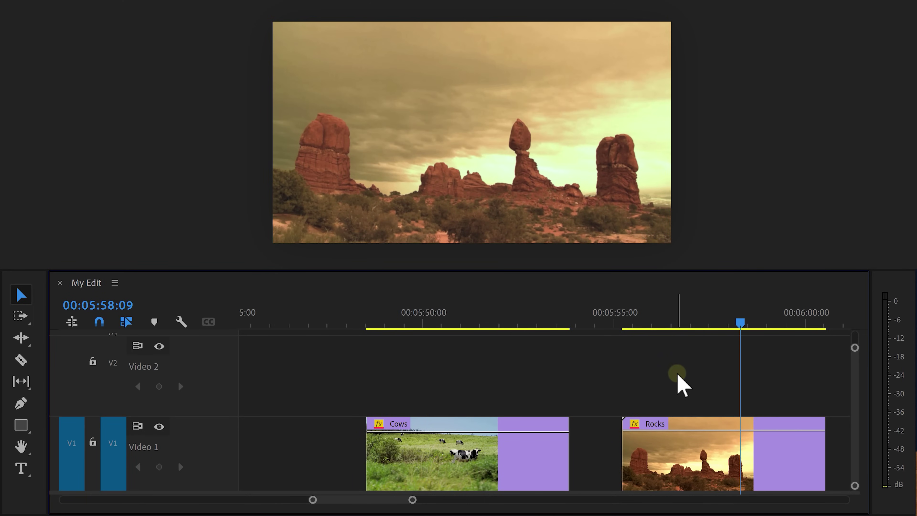
{"action": "left_click", "coordinate": [684, 463]}
{"action": "left_click_drag", "start_coordinate": [684, 462], "coordinate": [427, 385]}
{"action": "left_click", "coordinate": [446, 322]}
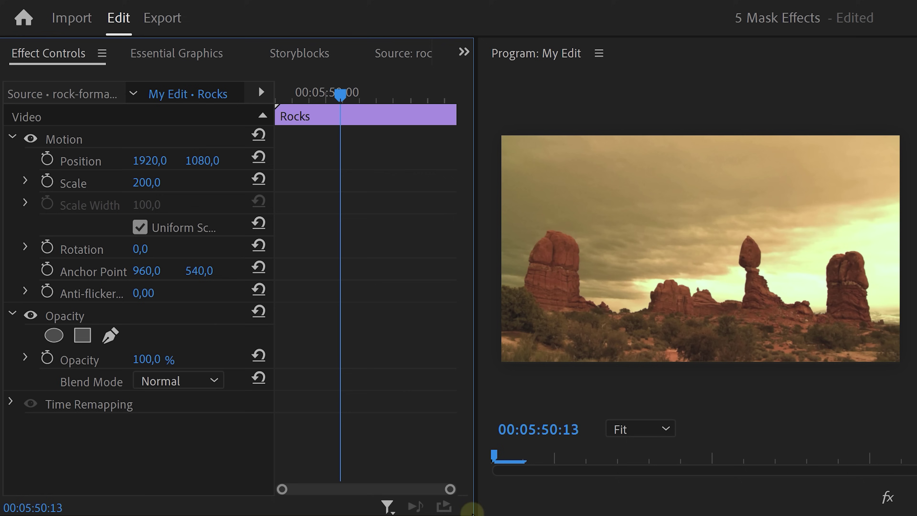
{"action": "left_click", "coordinate": [140, 139]}
{"action": "left_click_drag", "start_coordinate": [722, 304], "coordinate": [781, 209]}
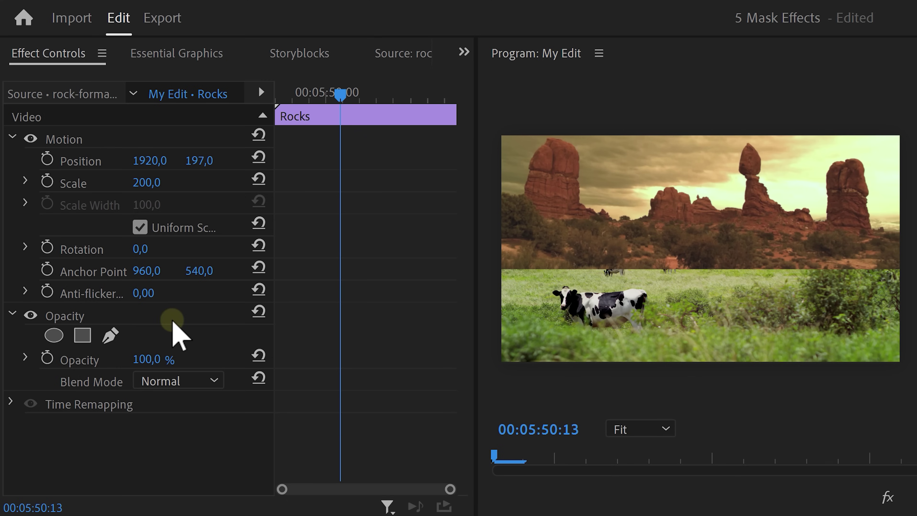
Step: Draw a pen mask on the Rocks' Opacity along the horizon and feather it to 66
{"action": "left_click", "coordinate": [172, 320]}
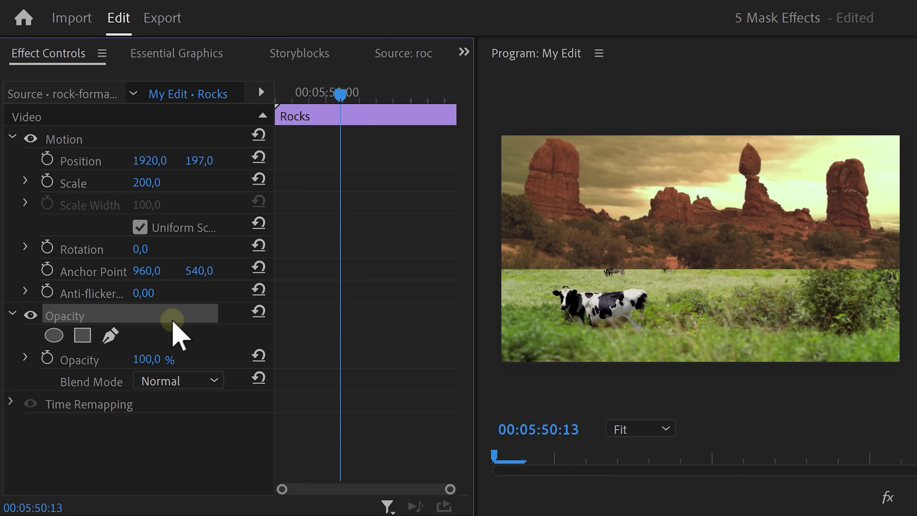
{"action": "left_click", "coordinate": [110, 336]}
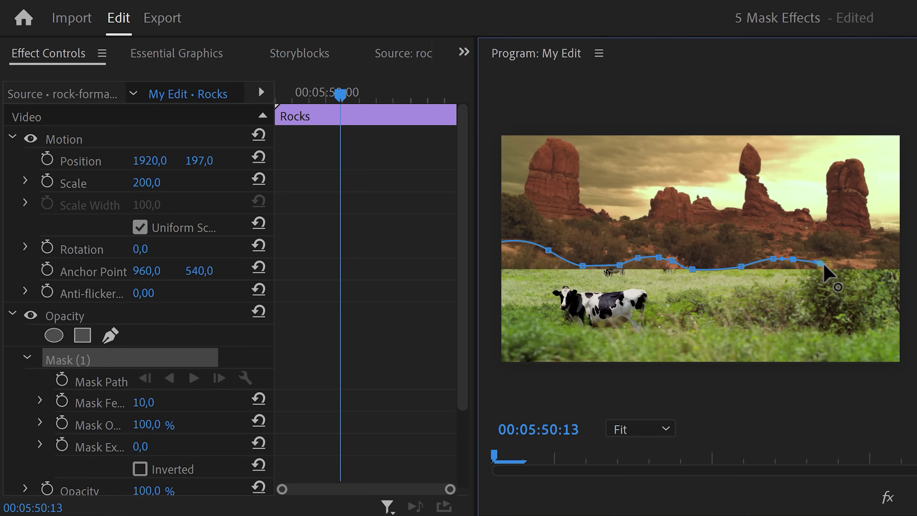
{"action": "left_click", "coordinate": [513, 246]}
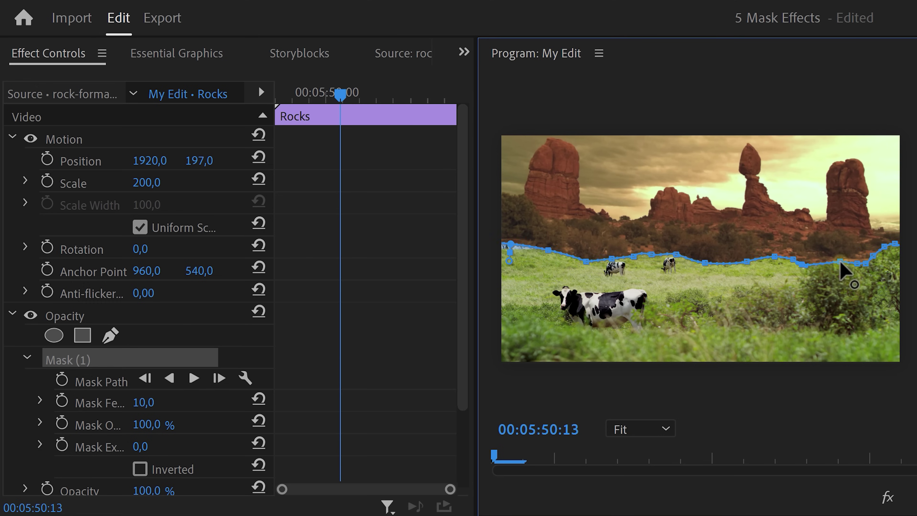
{"action": "left_click_drag", "start_coordinate": [149, 403], "coordinate": [220, 403]}
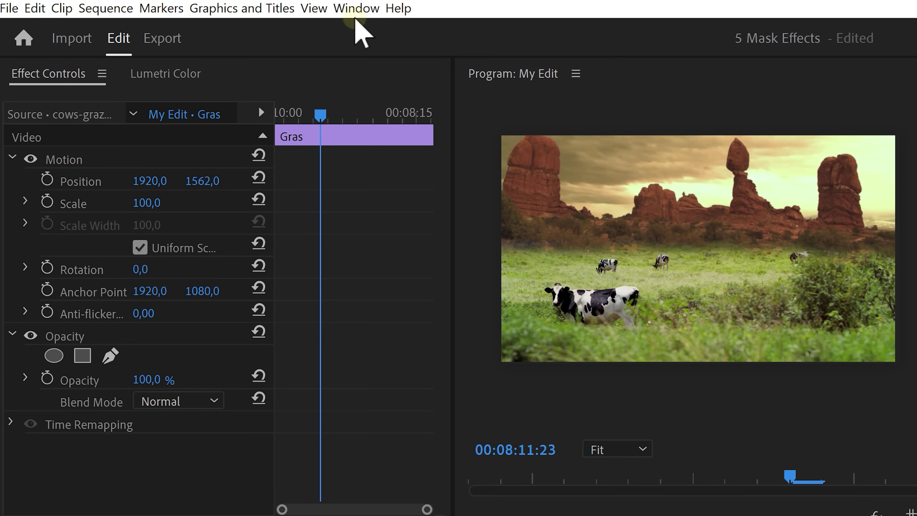
Step: In Lumetri Color Curves, bend Hue vs Hue to shift the green grass toward orange
{"action": "left_click", "coordinate": [358, 8]}
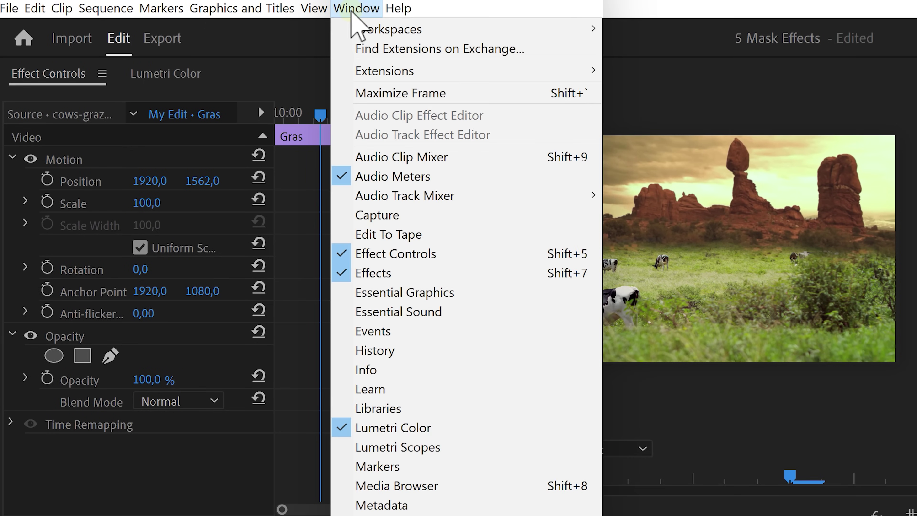
{"action": "left_click", "coordinate": [438, 428]}
{"action": "left_click", "coordinate": [231, 262]}
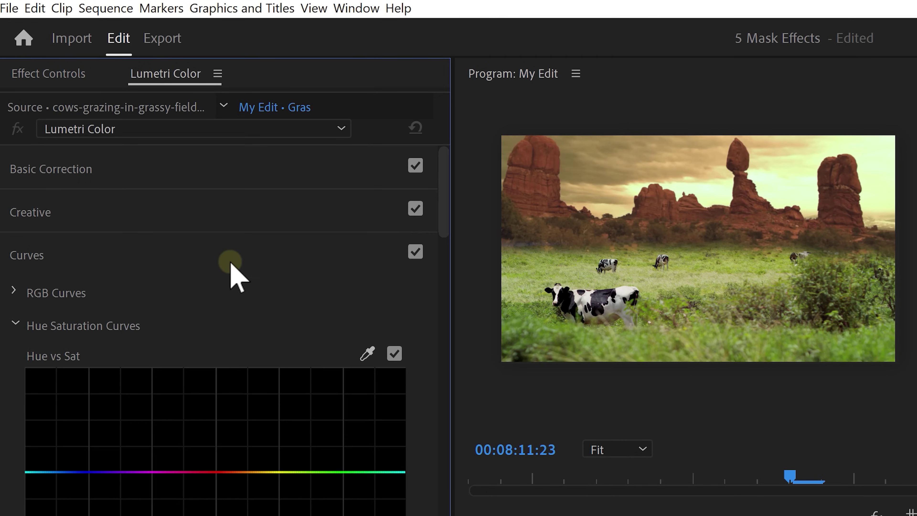
{"action": "left_click_drag", "start_coordinate": [444, 200], "coordinate": [448, 285]}
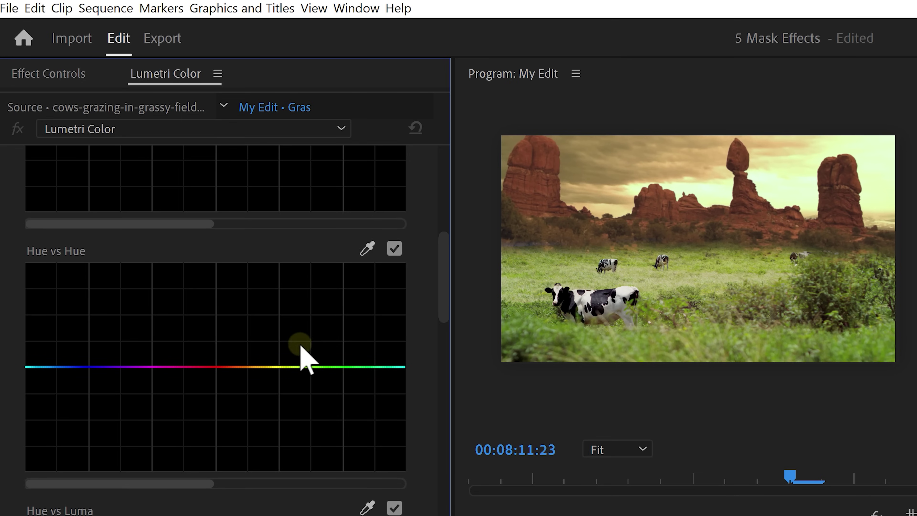
{"action": "left_click", "coordinate": [267, 367]}
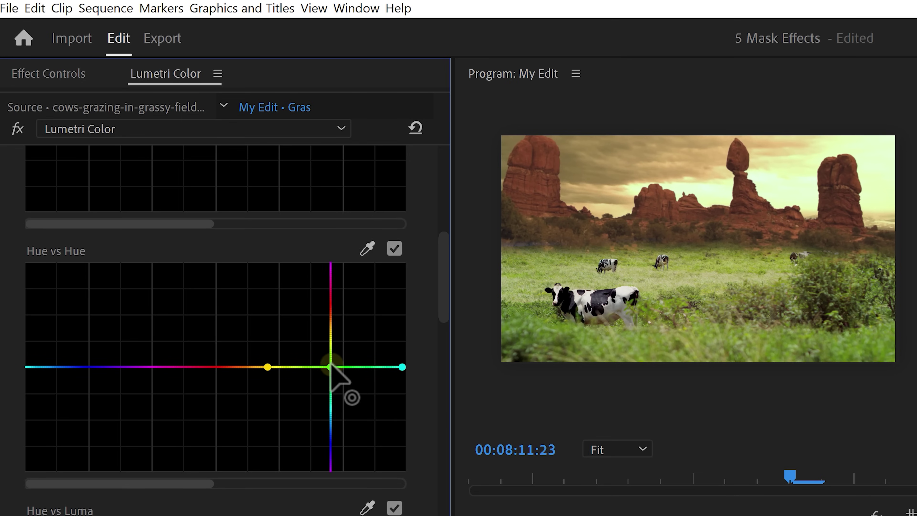
{"action": "left_click_drag", "start_coordinate": [331, 367], "coordinate": [332, 335]}
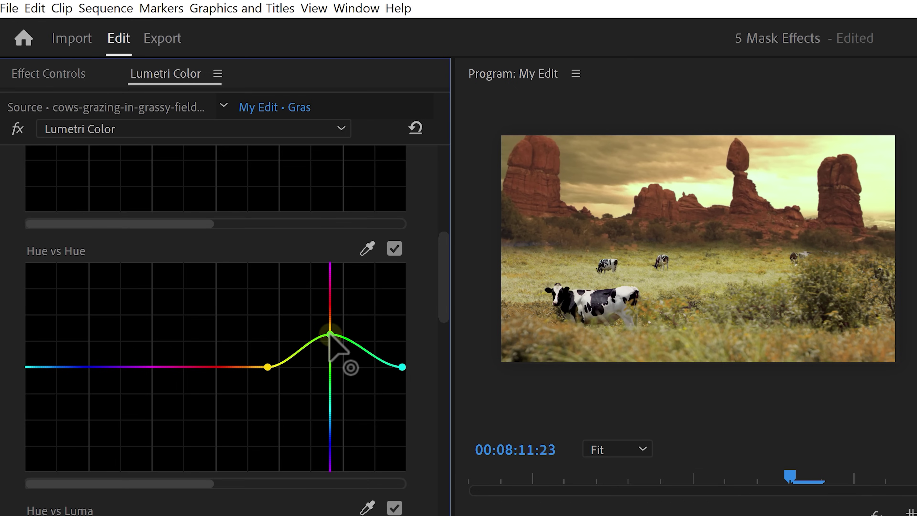
{"action": "left_click_drag", "start_coordinate": [266, 367], "coordinate": [251, 367]}
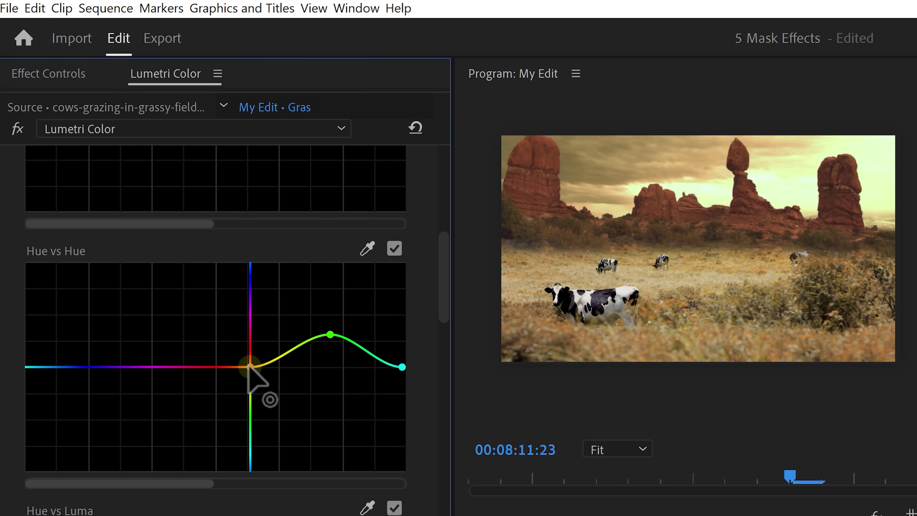
Step: Add red and yellow points on the Hue vs Sat curve to boost those hues' saturation
{"action": "left_click_drag", "start_coordinate": [435, 294], "coordinate": [436, 242]}
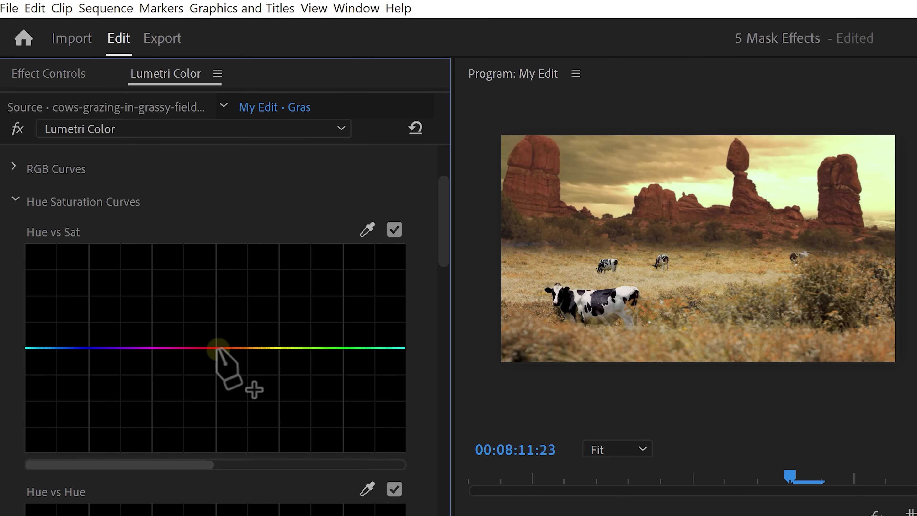
{"action": "left_click", "coordinate": [217, 348]}
{"action": "left_click", "coordinate": [290, 348]}
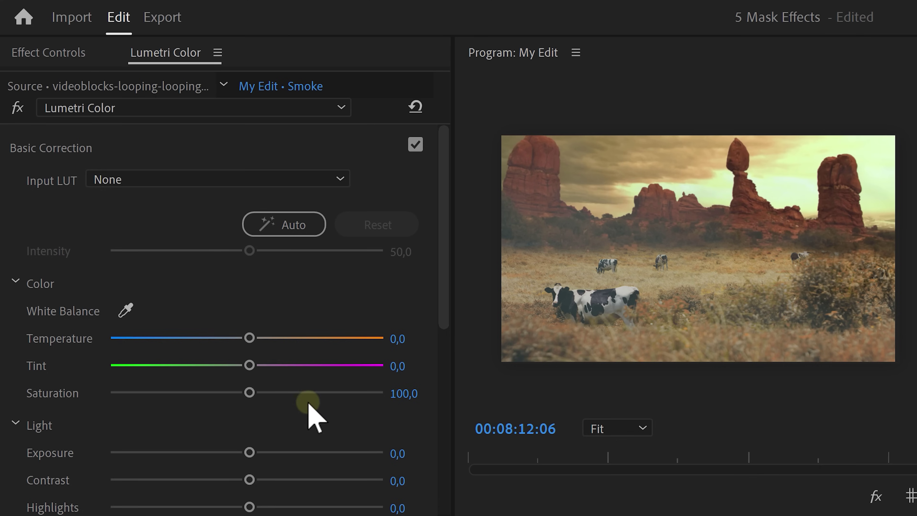
Step: Raise the Smoke clip's Lumetri Temperature to 81.6
{"action": "left_click_drag", "start_coordinate": [249, 337], "coordinate": [253, 338]}
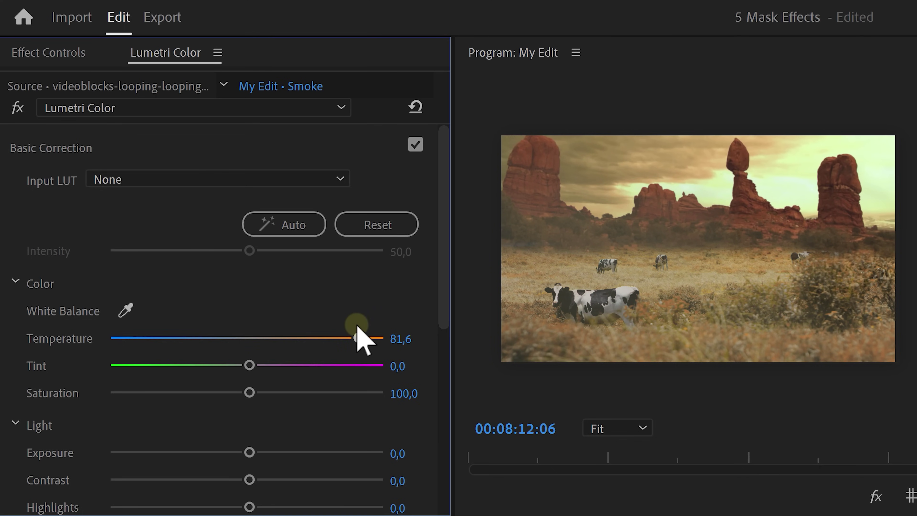